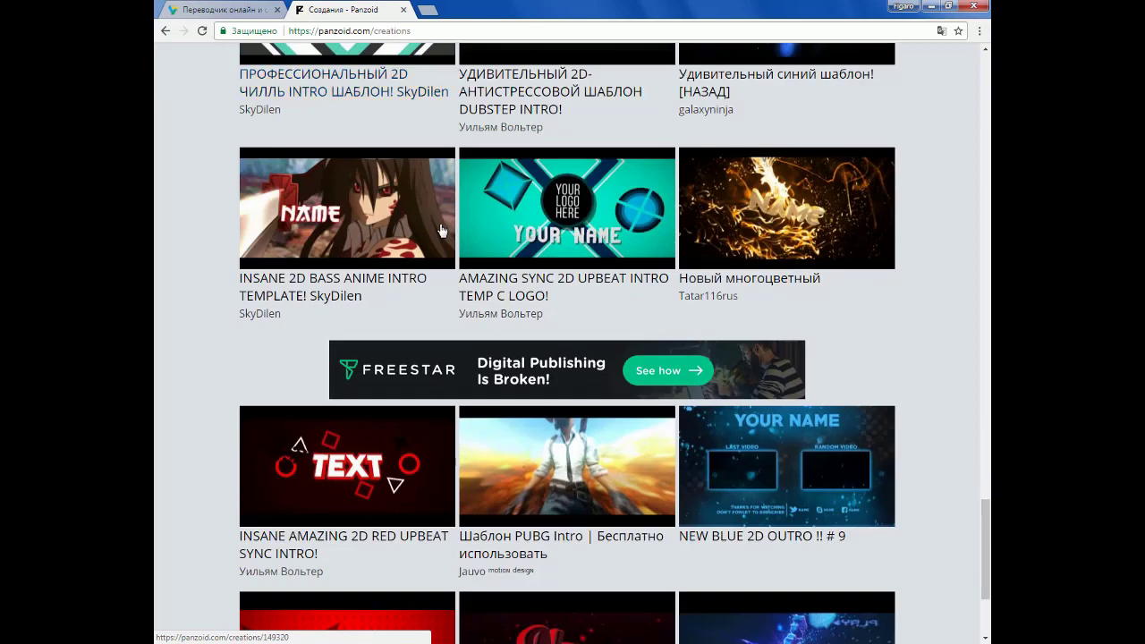
Step: Find the rainbow template "моя радуга 2d intro! # 4" among the creations and open it in Clipmaker
scroll(442, 231, "down", 9)
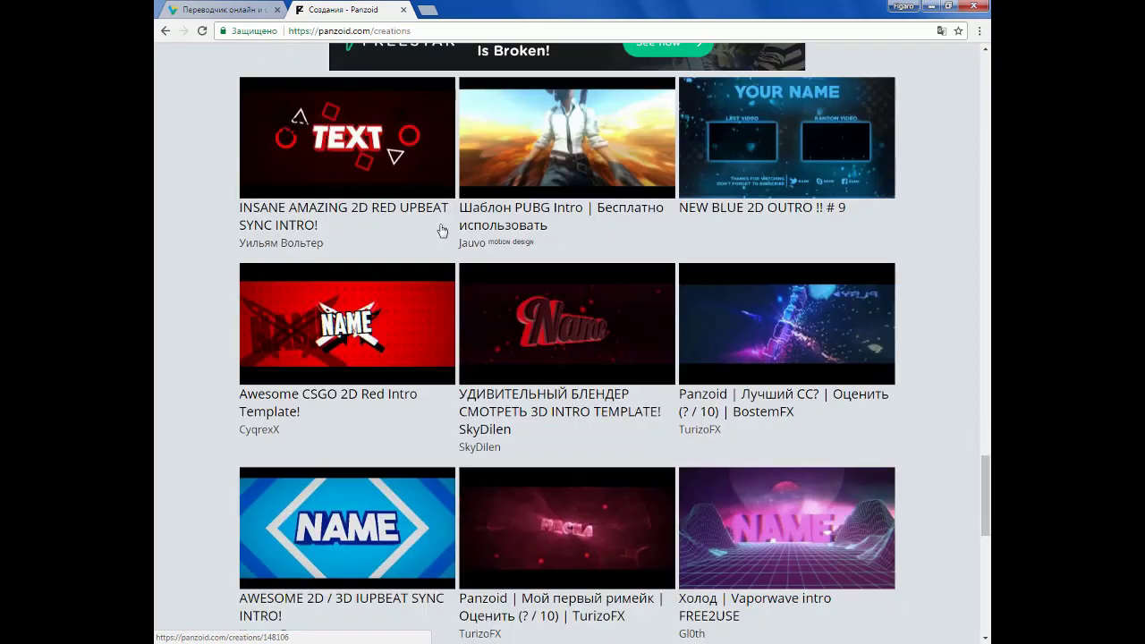
scroll(441, 231, "down", 3)
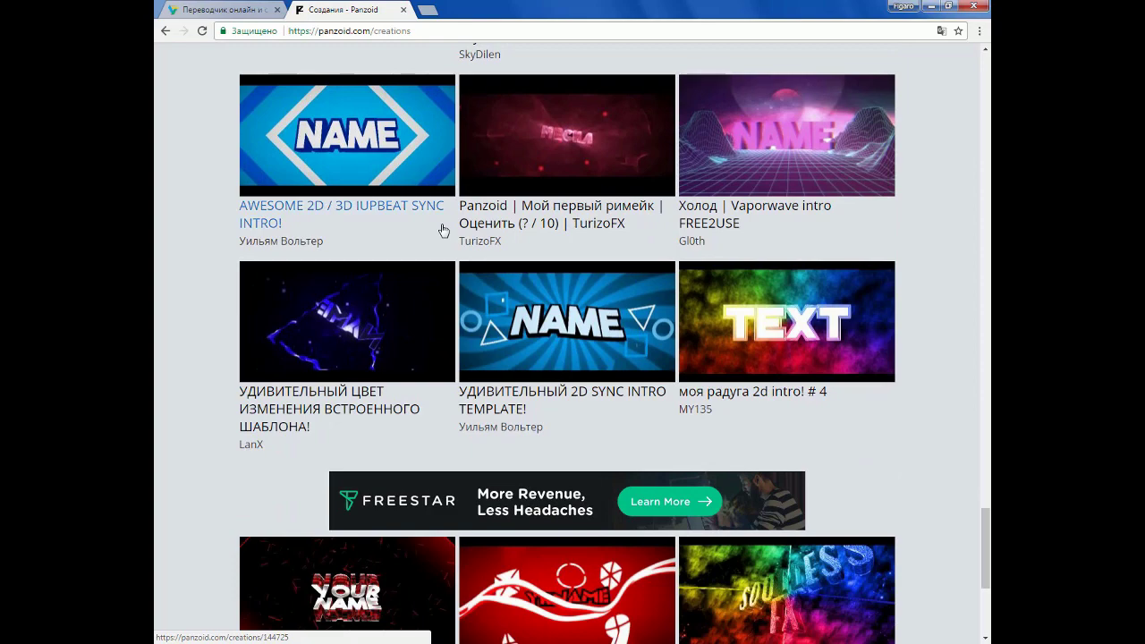
scroll(441, 231, "down", 1)
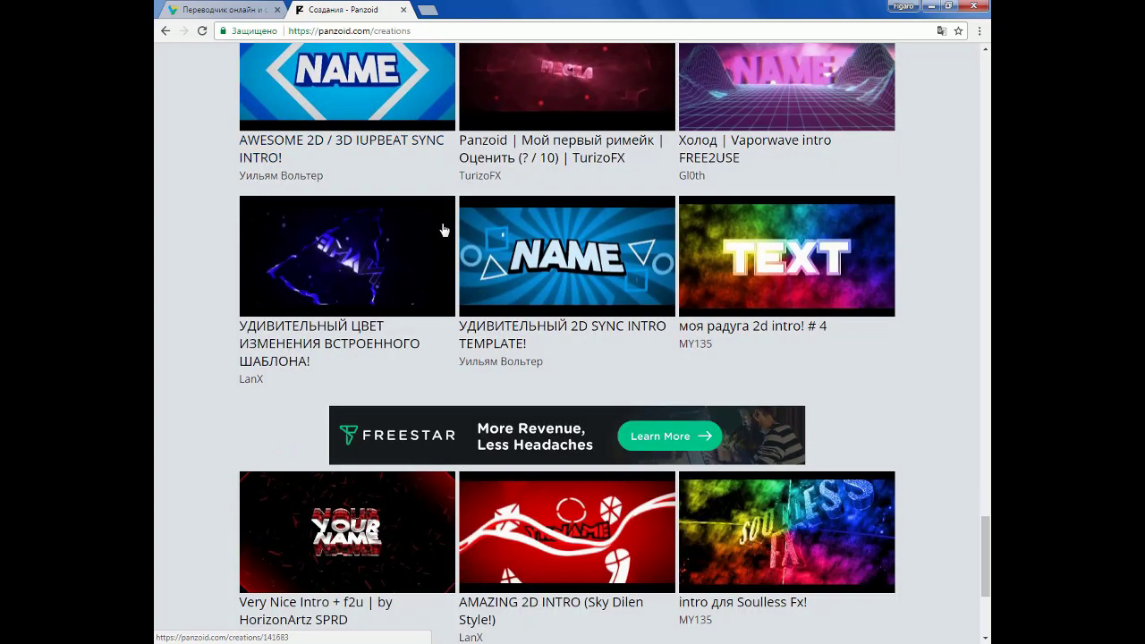
scroll(441, 231, "up", 1)
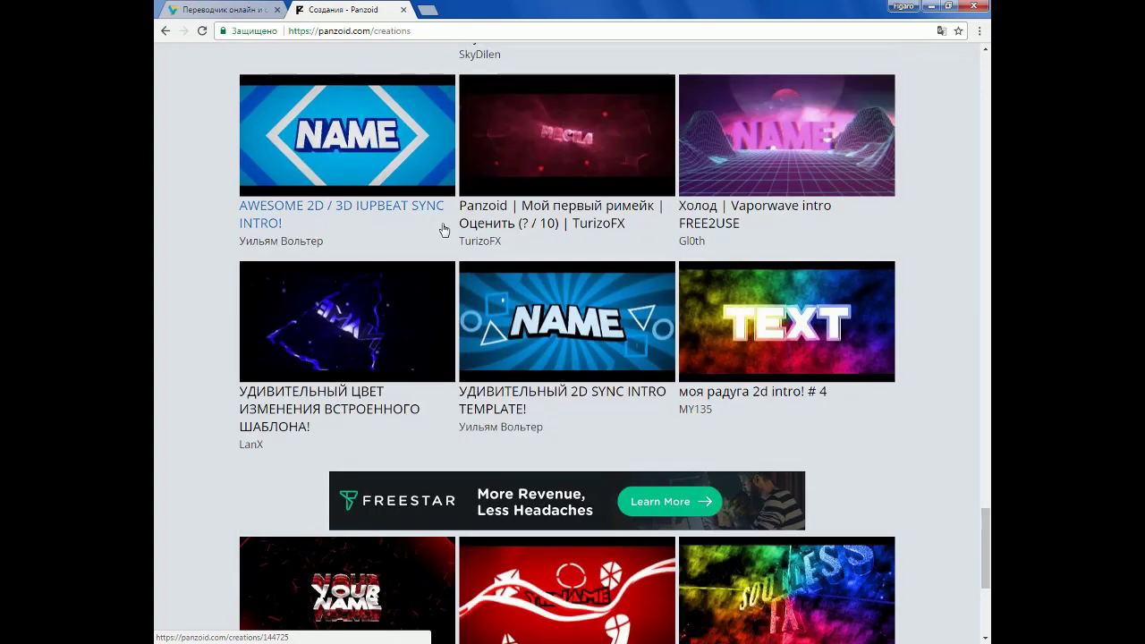
left_click(788, 330)
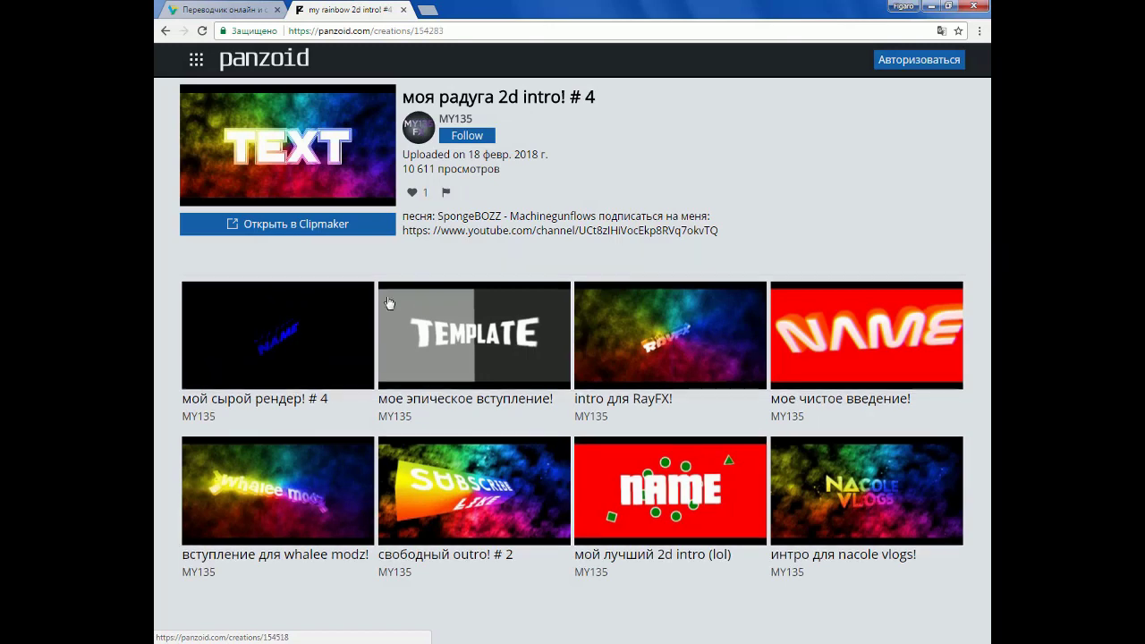
left_click(292, 231)
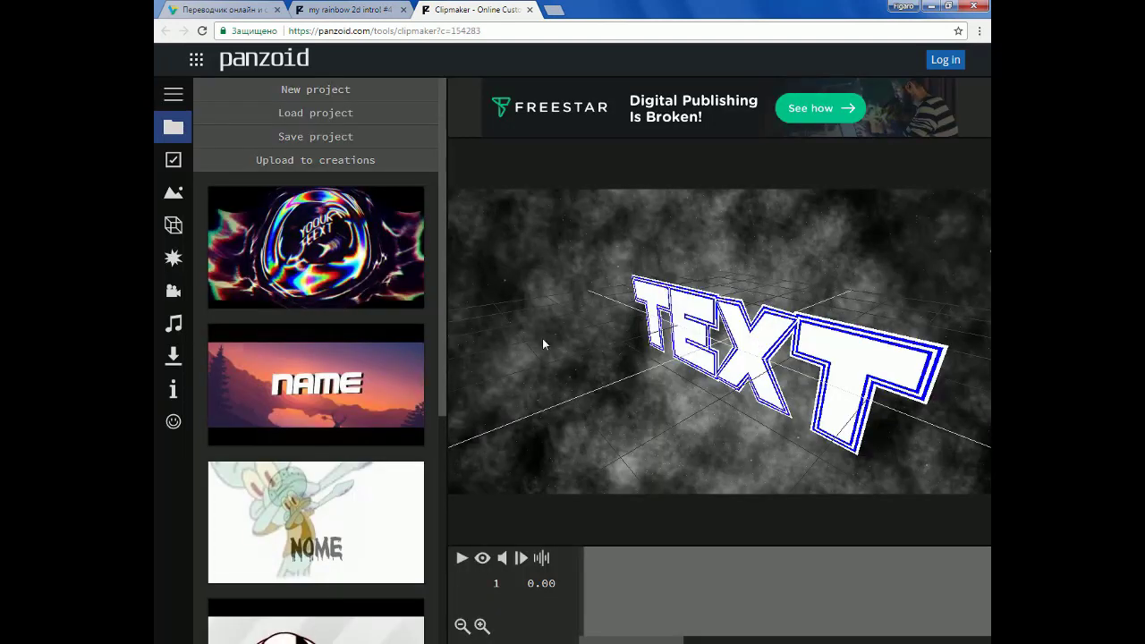
Step: Preview the intro through the camera view and pause playback where the full TEXT title is shown over the rainbow background
left_click(482, 559)
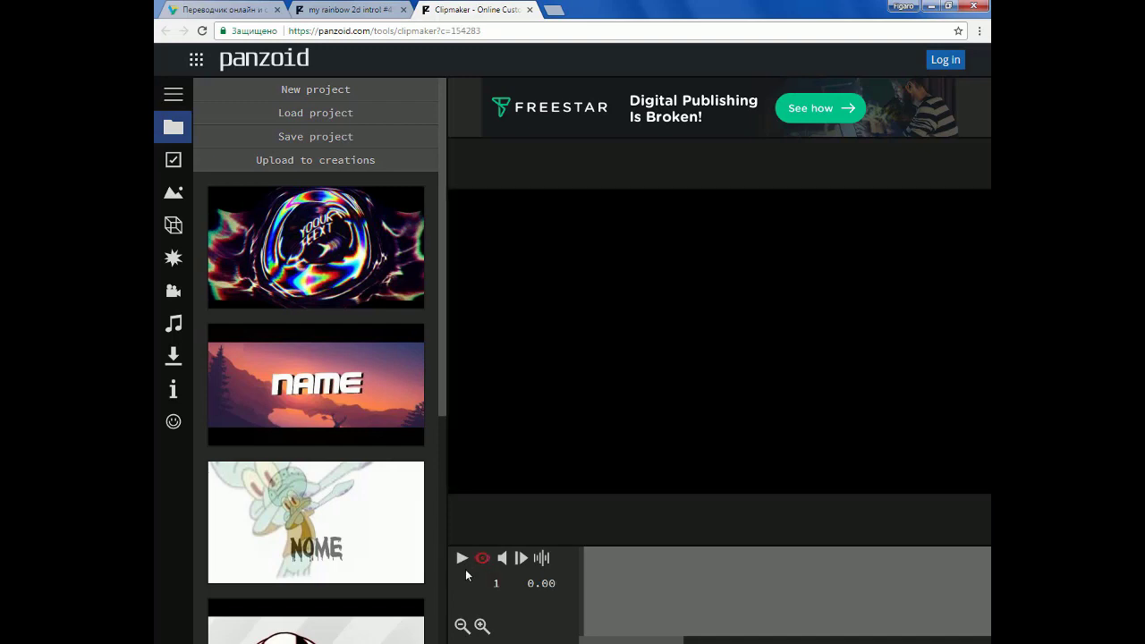
left_click(462, 559)
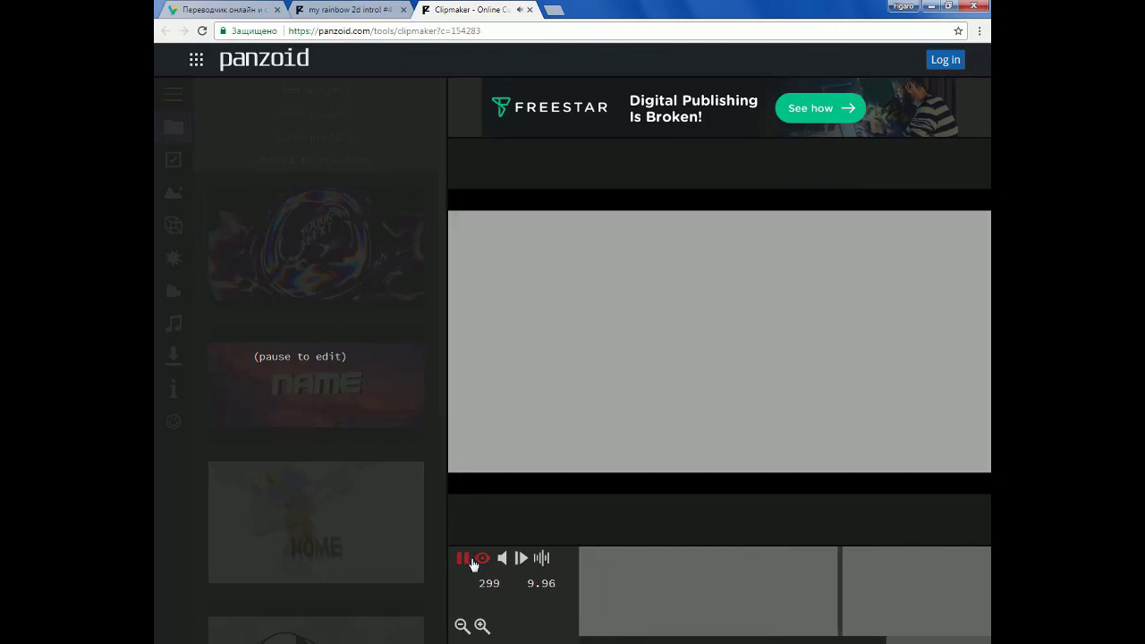
left_click(463, 560)
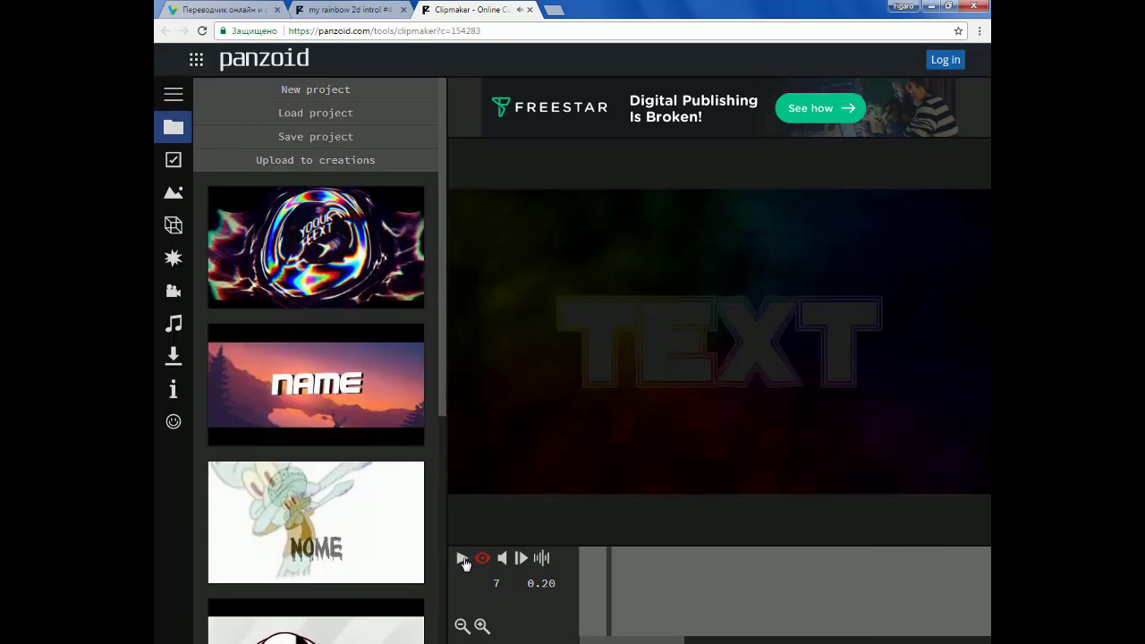
left_click(463, 560)
left_click(463, 560)
left_click(463, 560)
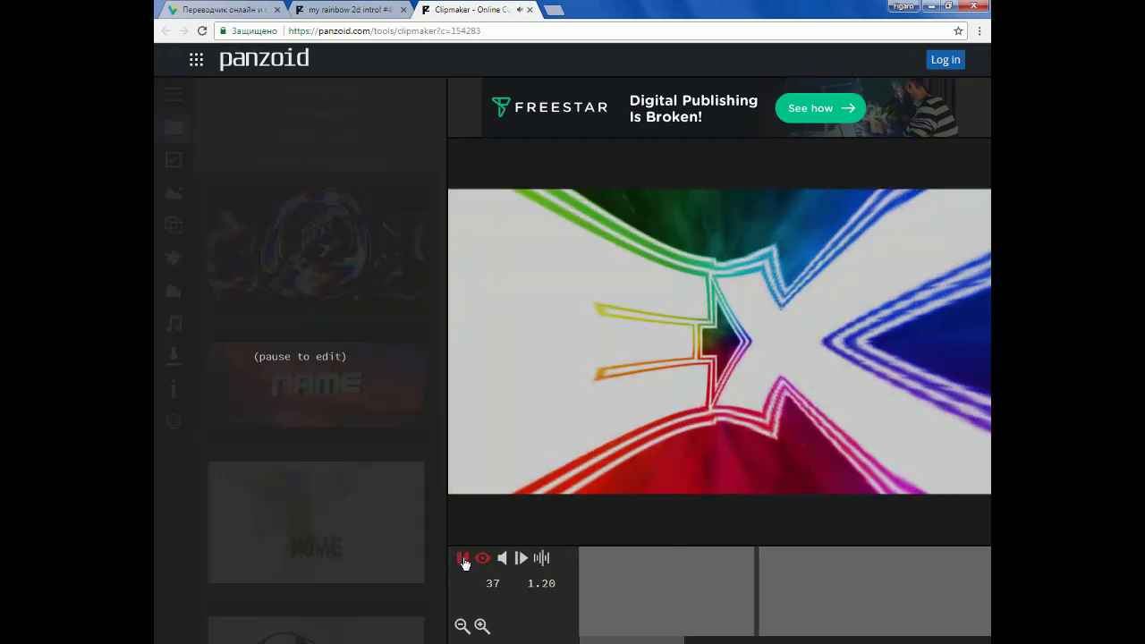
left_click(462, 560)
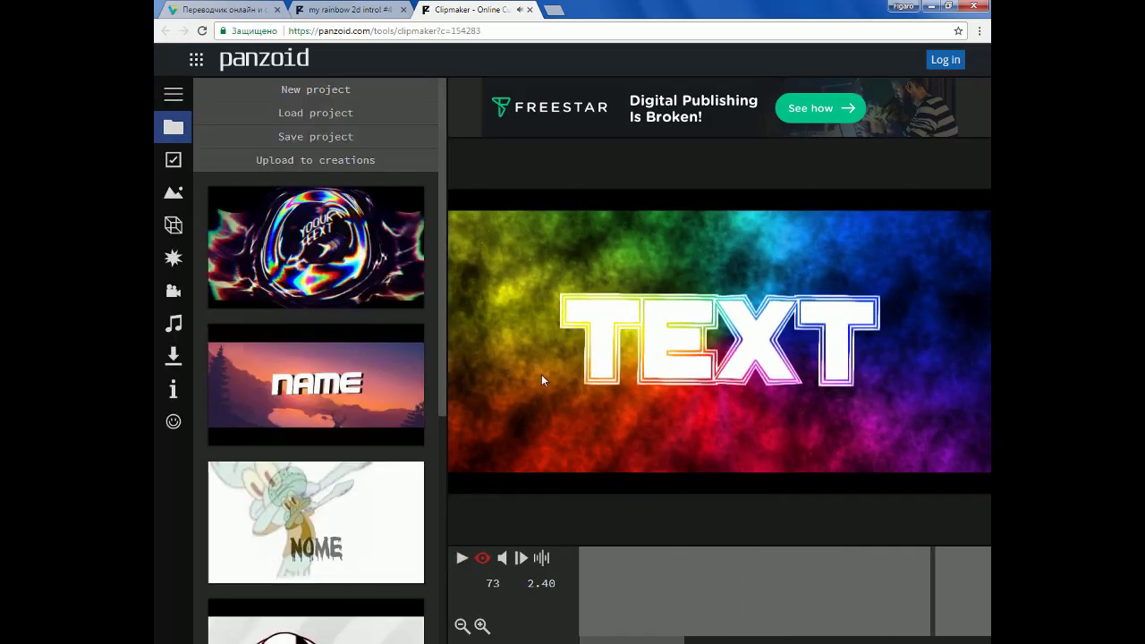
Step: Show the project's object list and translate the editor page into Russian
left_click(179, 228)
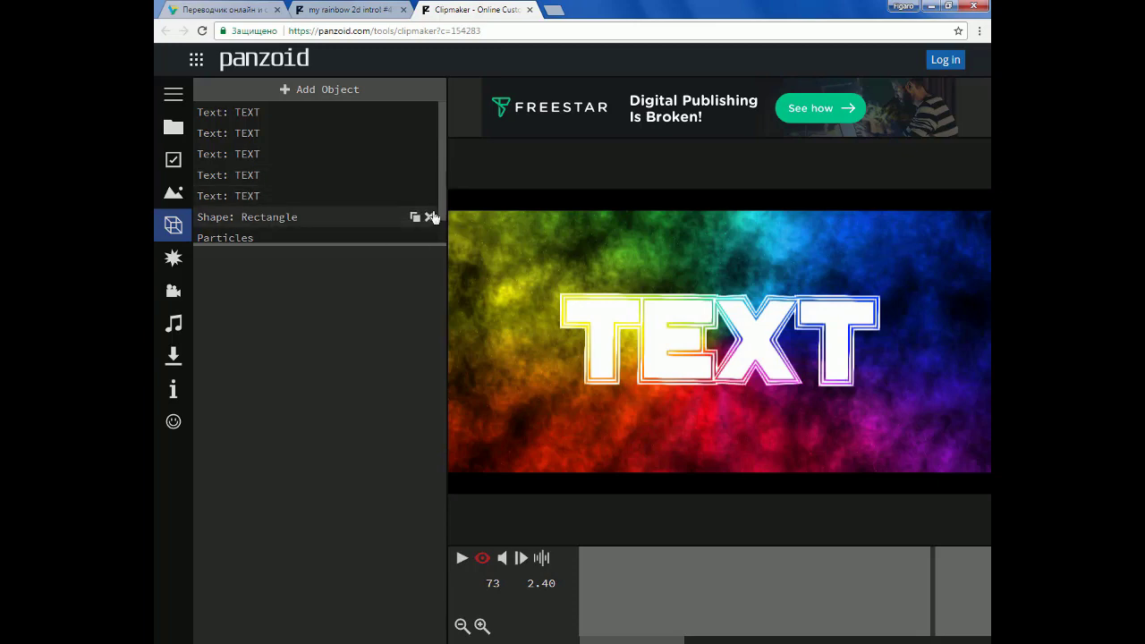
right_click(336, 94)
left_click(474, 201)
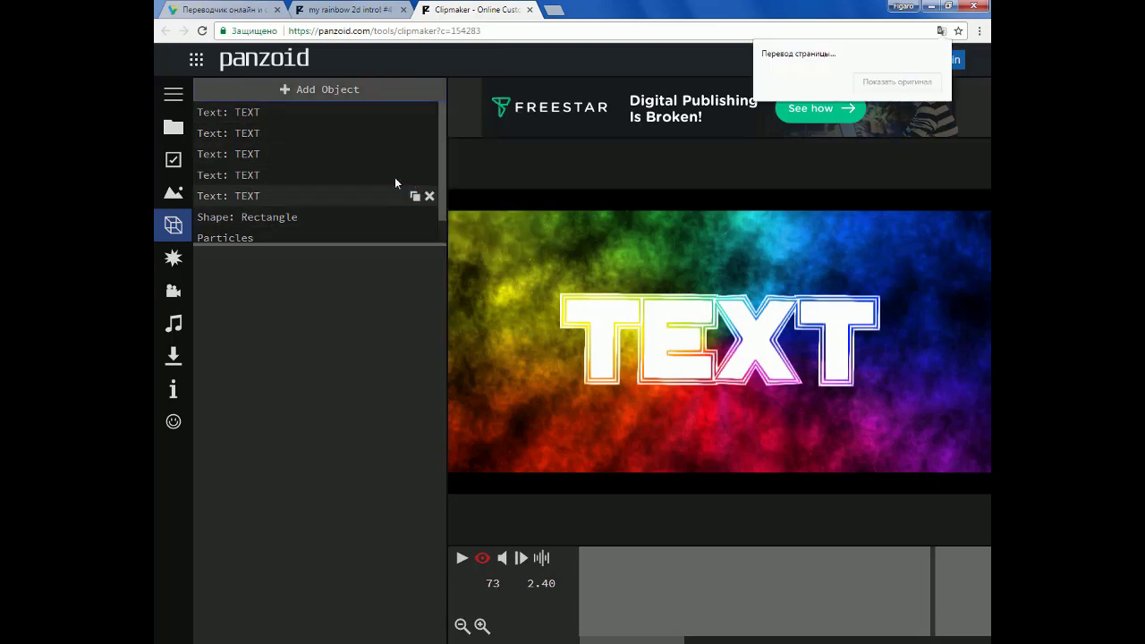
mouse_move(441, 180)
left_mouse_down()
mouse_move(442, 223)
mouse_move(449, 163)
left_mouse_up()
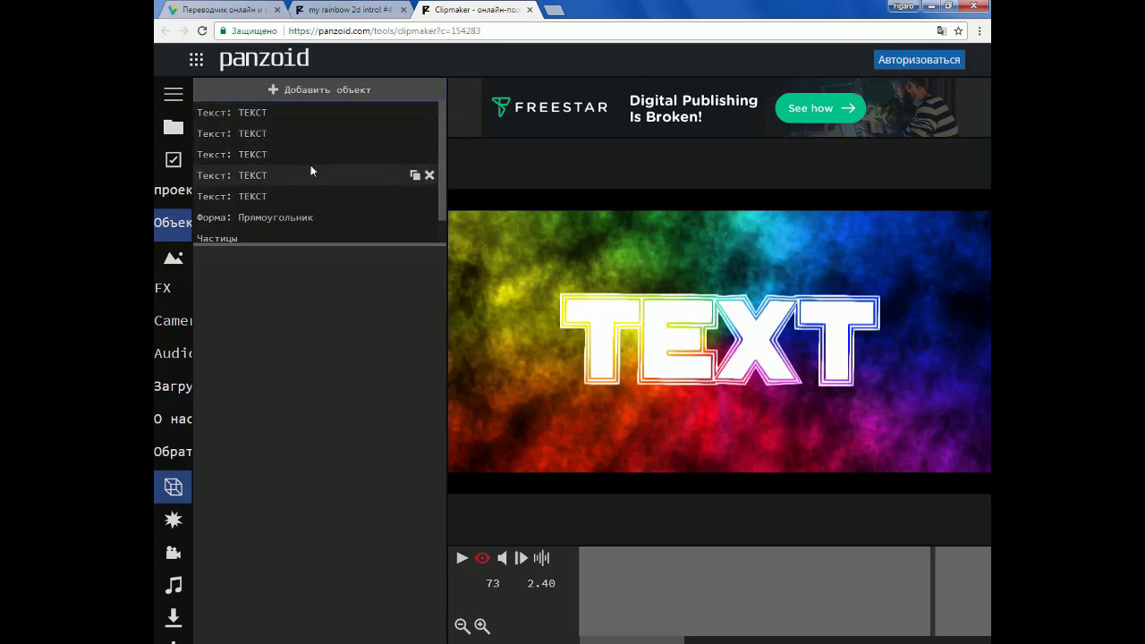
Step: Replace the first 3D text object's wording with the person's first name in capitals, and copy that name
left_click(258, 112)
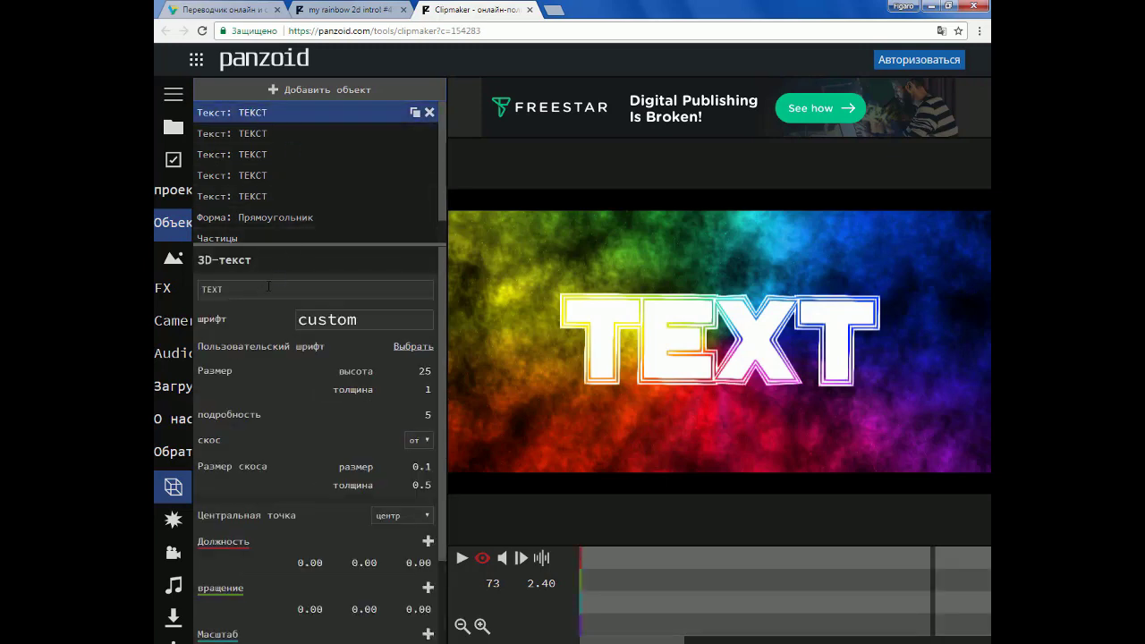
left_click(238, 290)
left_click_drag(223, 289, 201, 289)
key("BackSpace")
type("I")
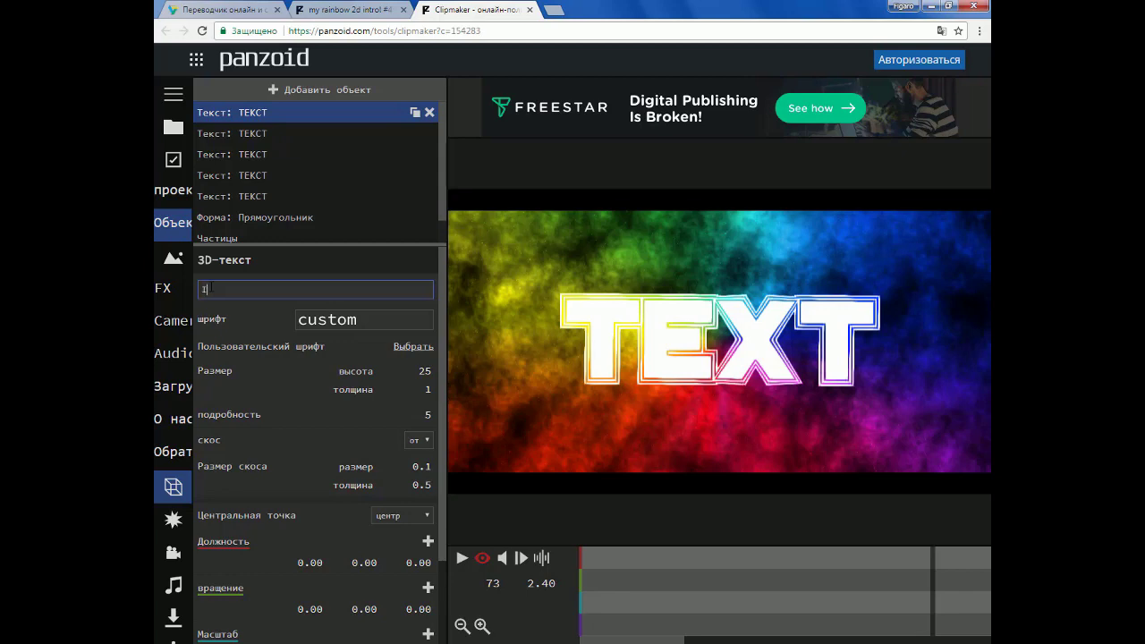
type("GOR")
left_click_drag(231, 285, 202, 288)
right_click(207, 289)
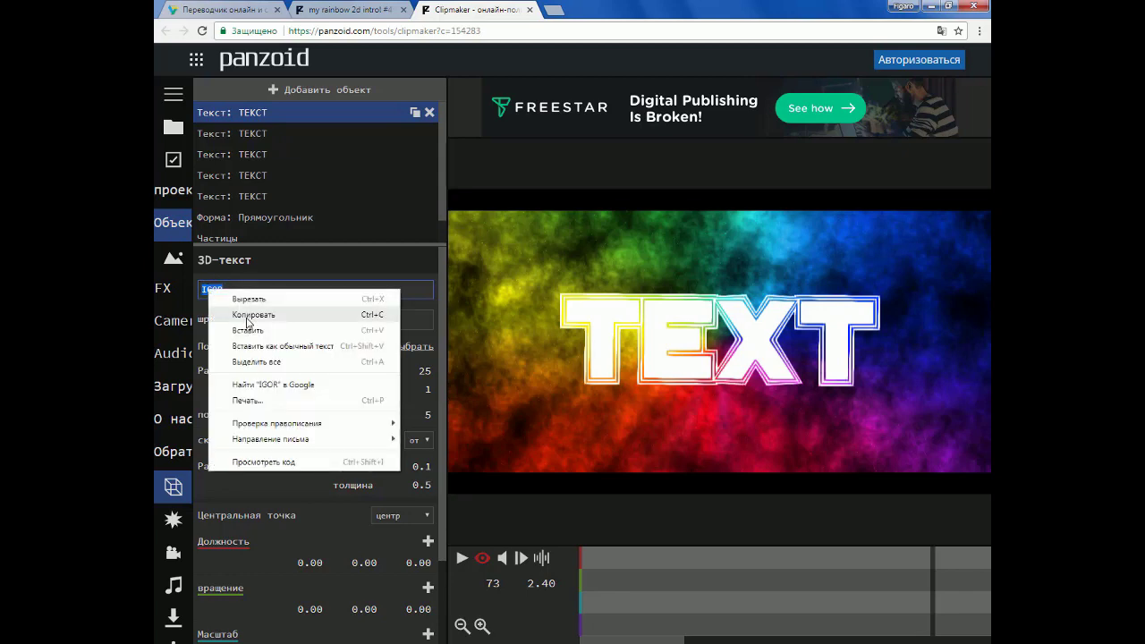
left_click(247, 318)
left_click(259, 290)
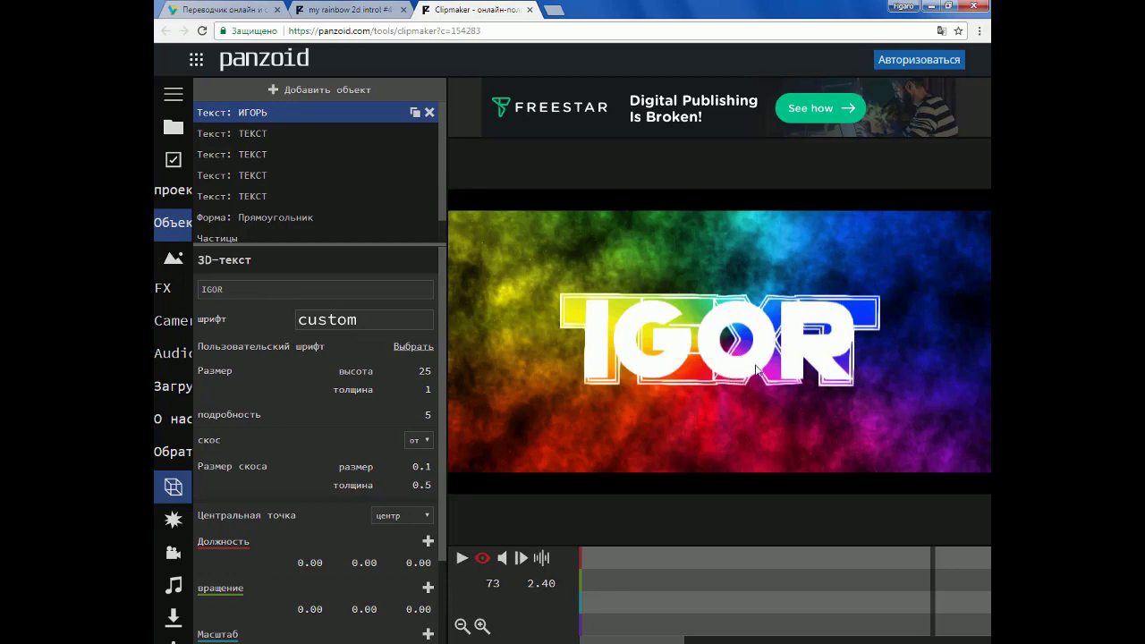
Step: Replace the second text object's wording with the copied name
left_click(264, 136)
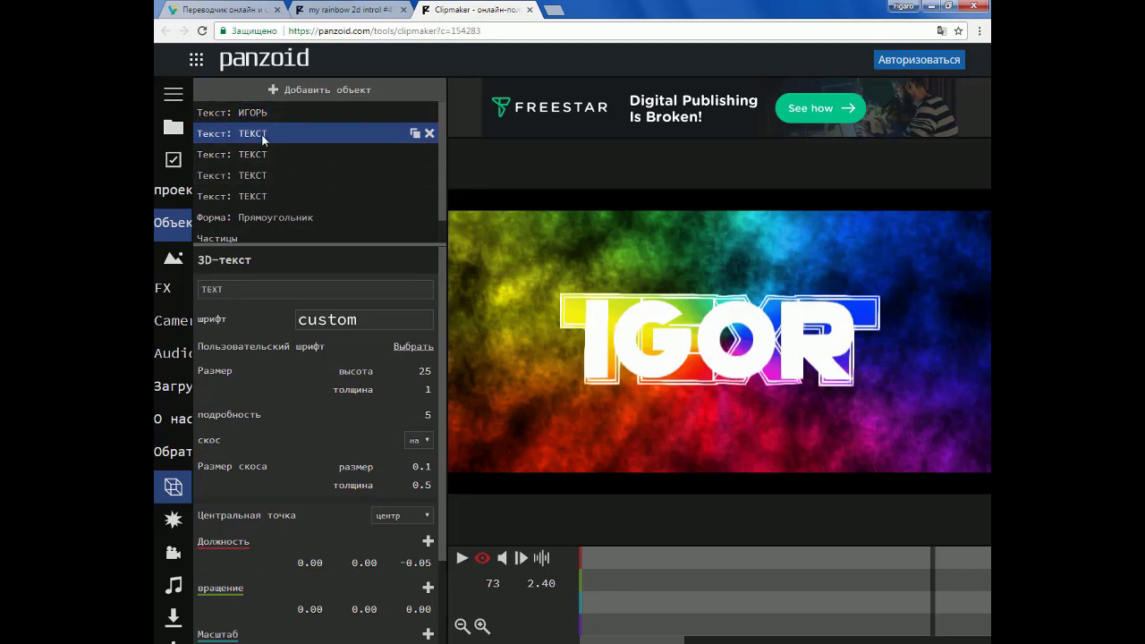
left_click(241, 289)
key("BackSpace")
key("BackSpace")
key("BackSpace")
key("BackSpace")
right_click(241, 289)
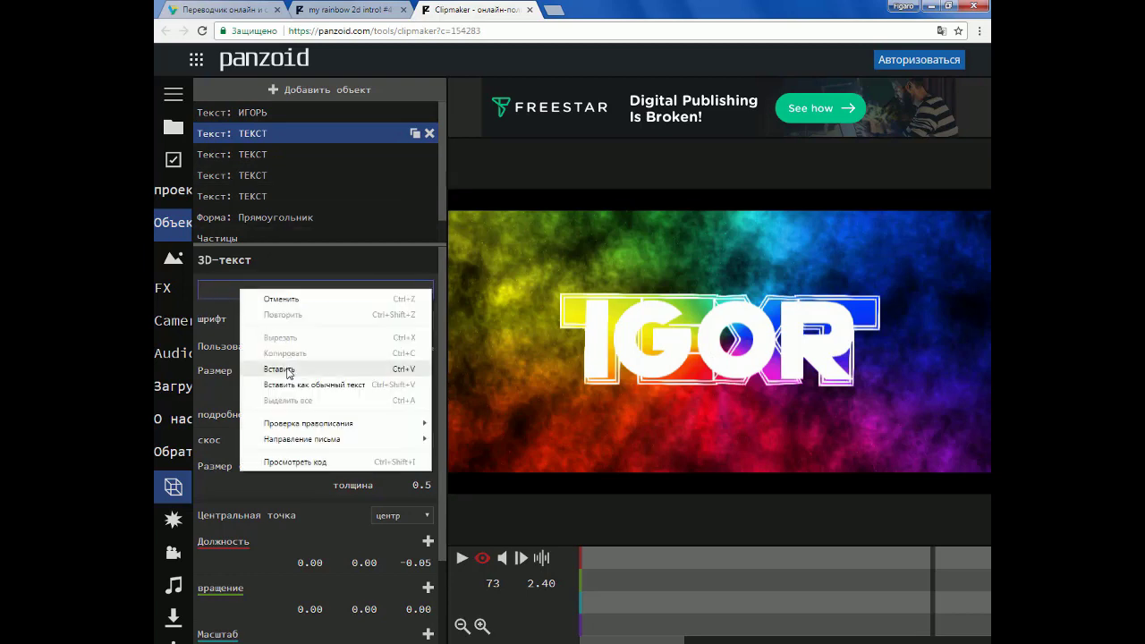
left_click(286, 367)
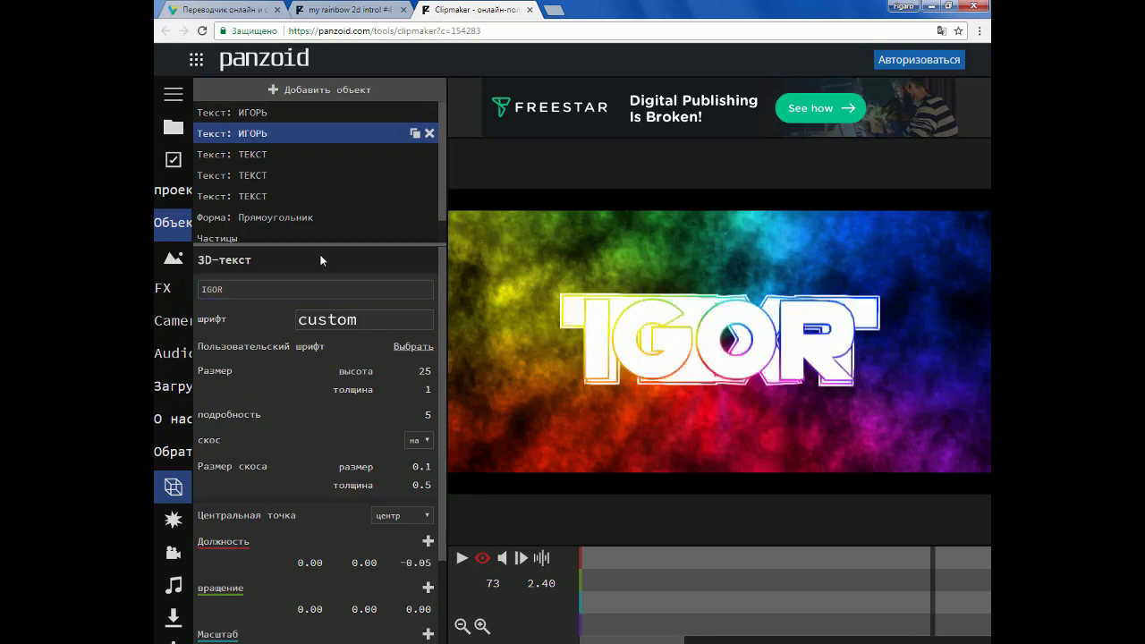
Step: Replace the third text object's wording with the copied name
left_click(263, 154)
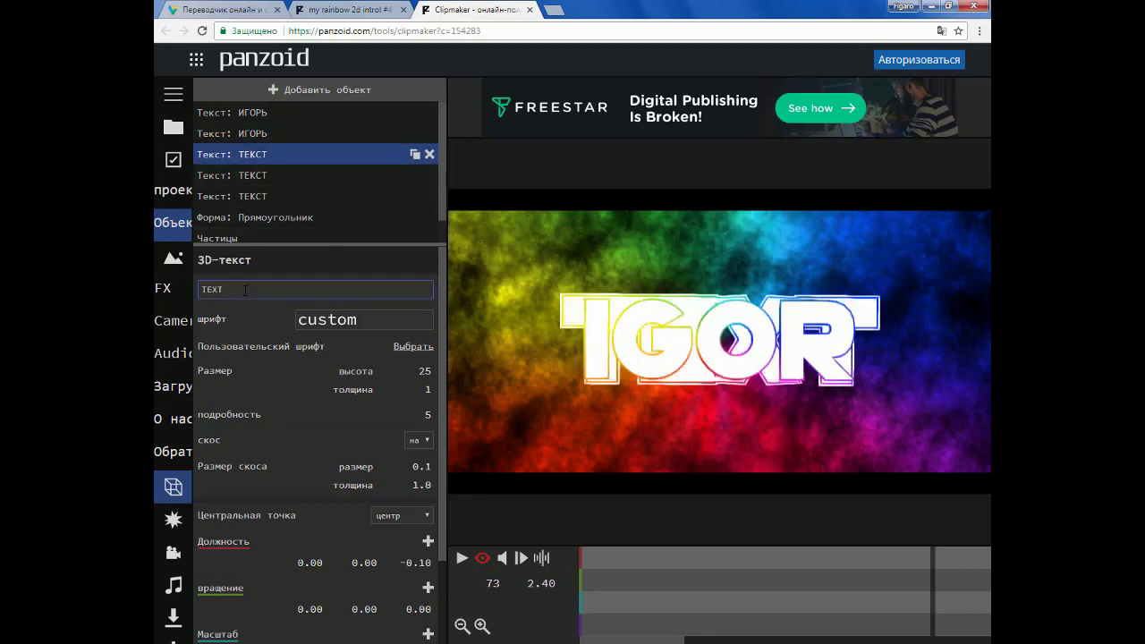
key("BackSpace")
key("BackSpace")
key("BackSpace")
right_click(245, 290)
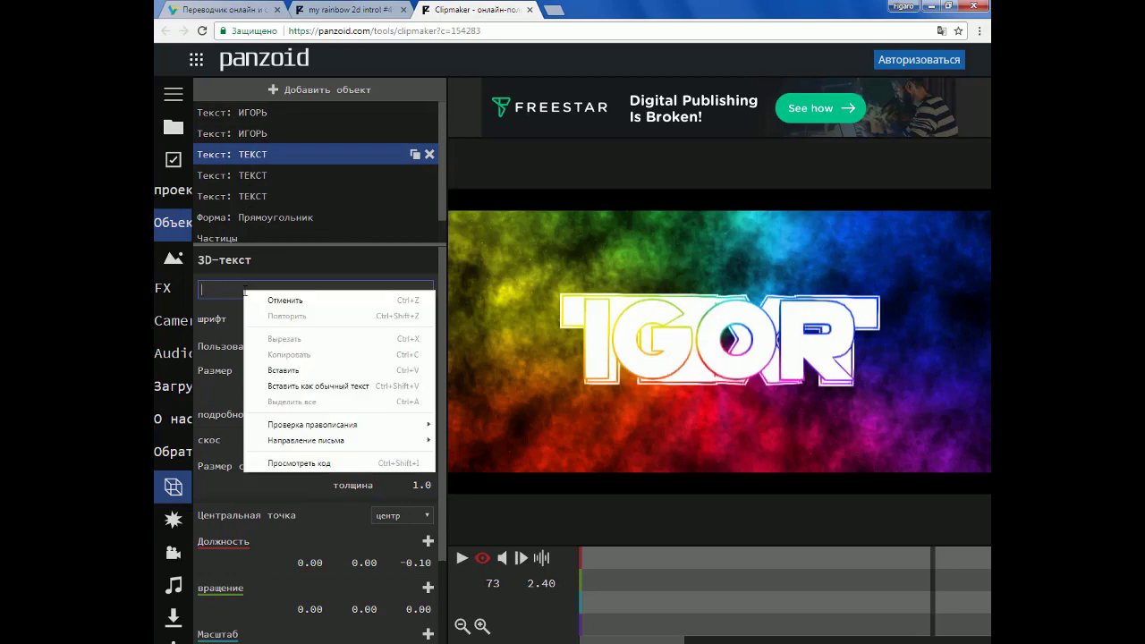
left_click(270, 367)
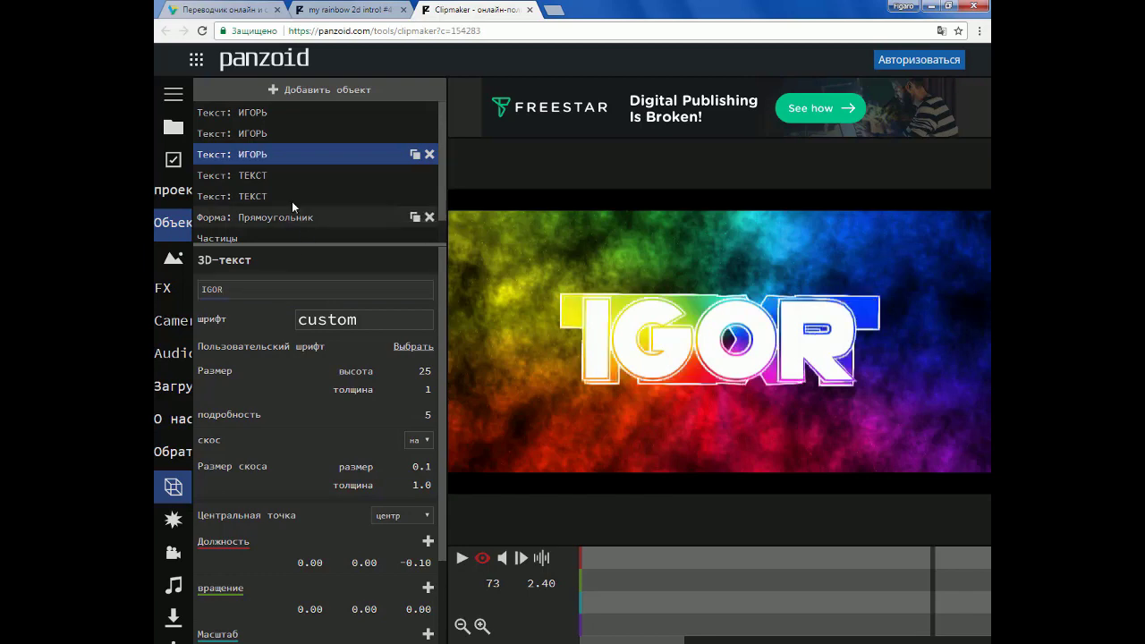
Step: Replace the fourth text object's wording with the copied name
left_click(260, 178)
left_click(252, 287)
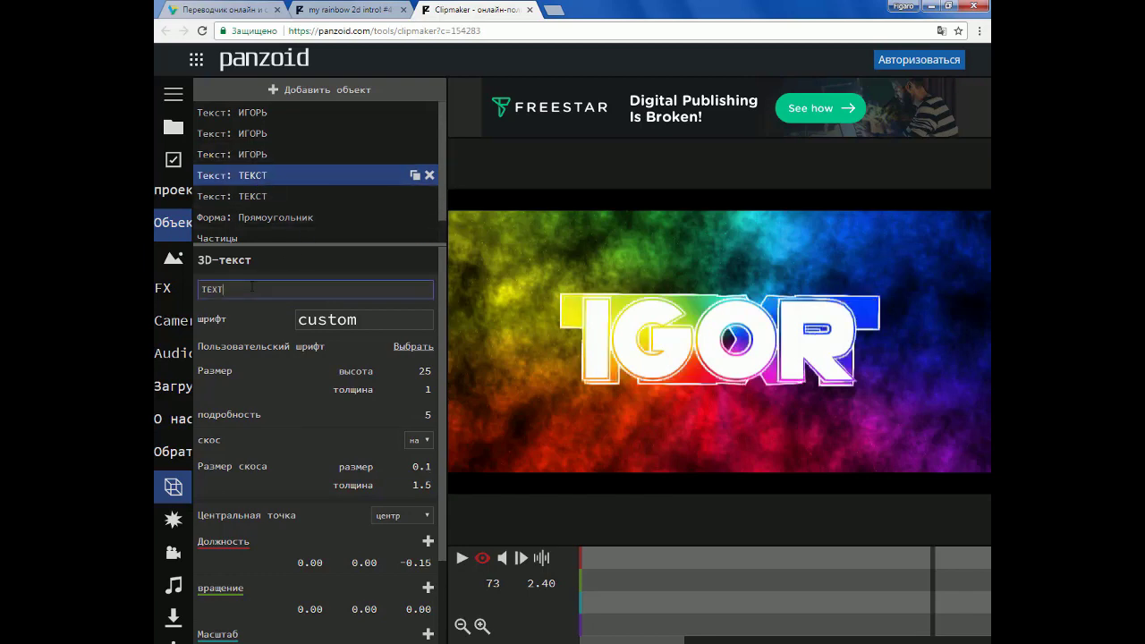
key("BackSpace")
key("BackSpace")
key("BackSpace")
key("BackSpace")
right_click(252, 288)
left_click(285, 368)
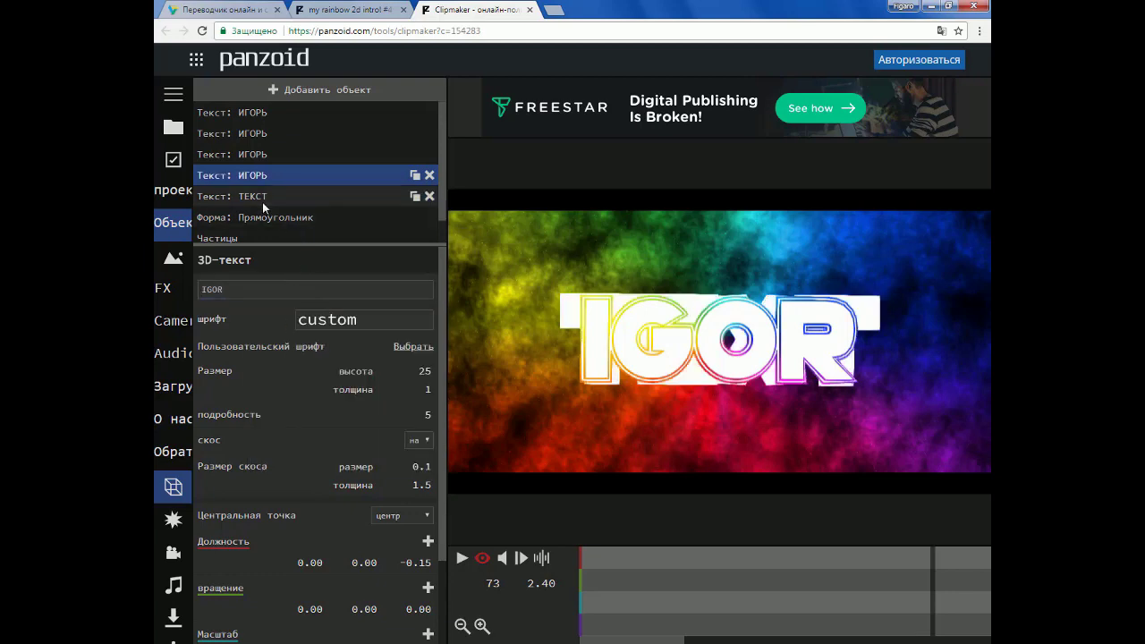
Step: Replace the fifth text object's wording with the copied name and apply it
left_click(300, 198)
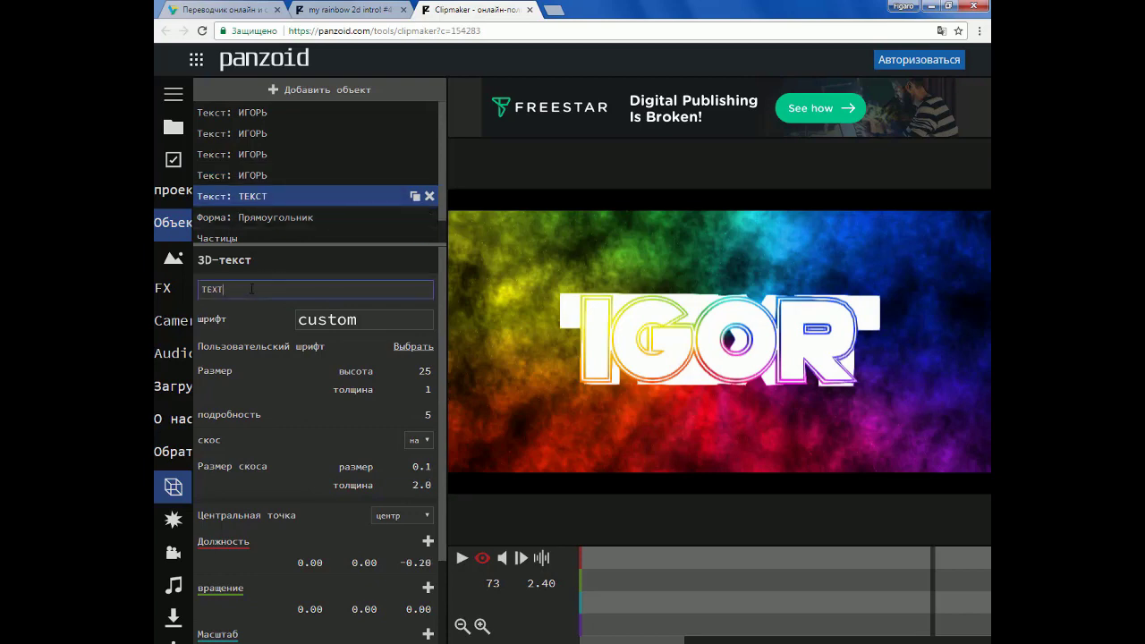
key("BackSpace")
key("BackSpace")
key("BackSpace")
key("BackSpace")
right_click(251, 291)
left_click(287, 369)
key("Return")
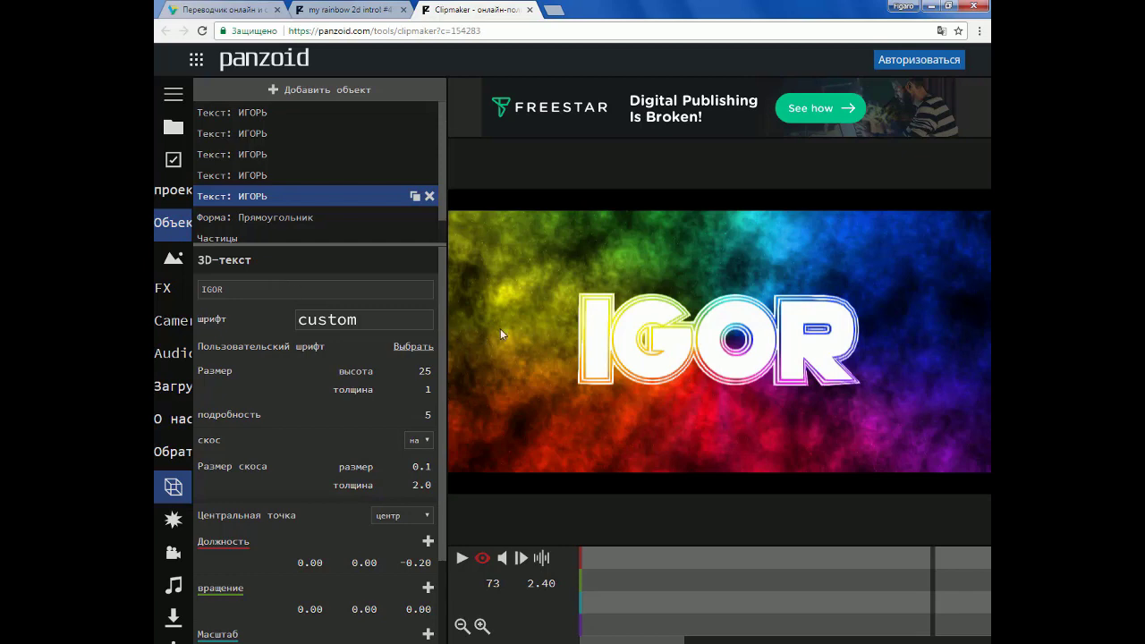
Step: Look through the fonts available for the fifth text object, keeping the custom font
left_click(357, 329)
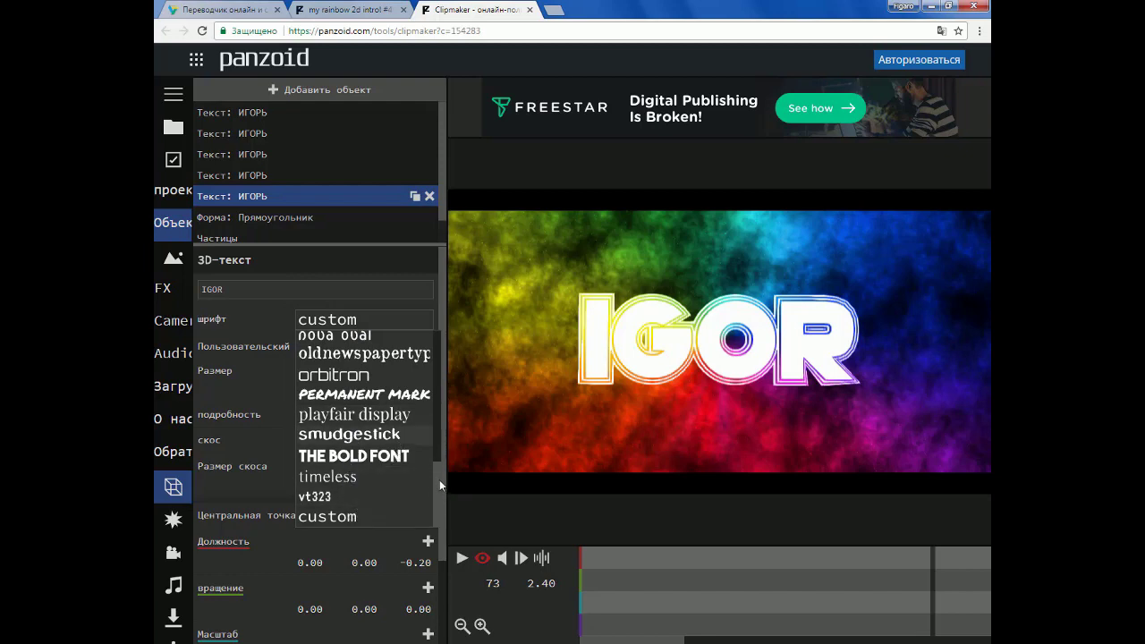
scroll(437, 480, "up", 2)
scroll(448, 446, "up", 3)
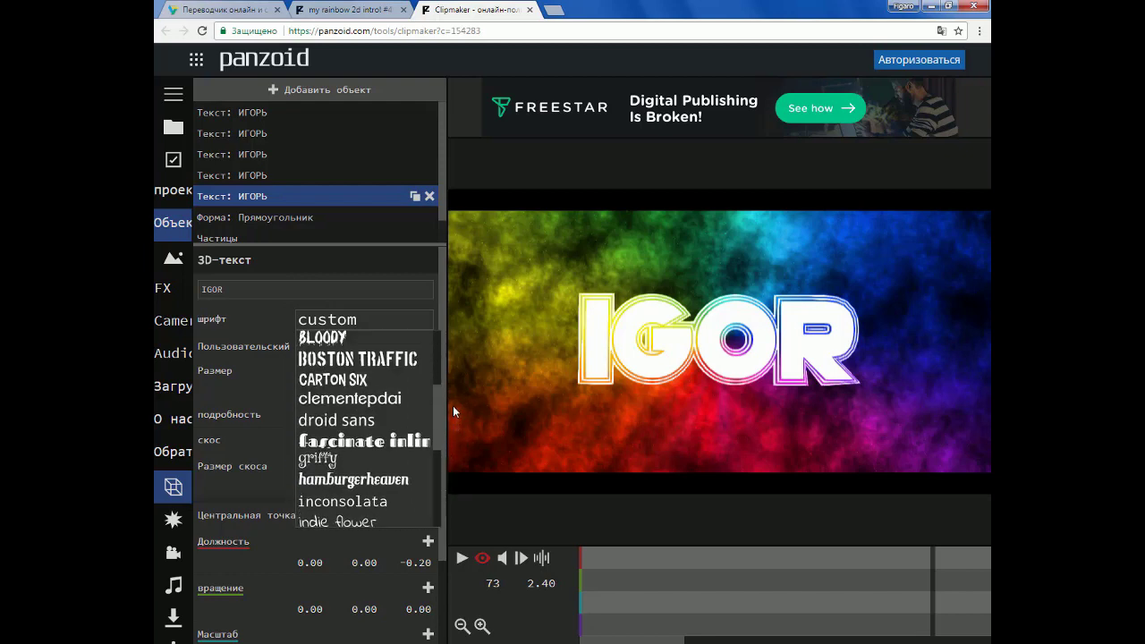
scroll(391, 335, "down", 5)
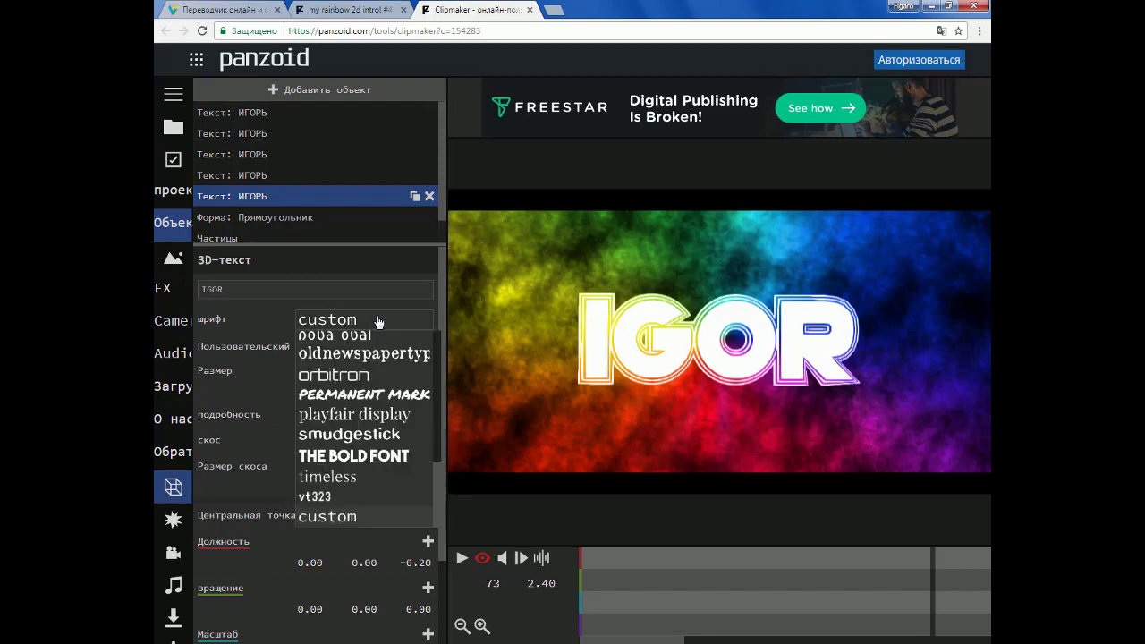
left_click(258, 377)
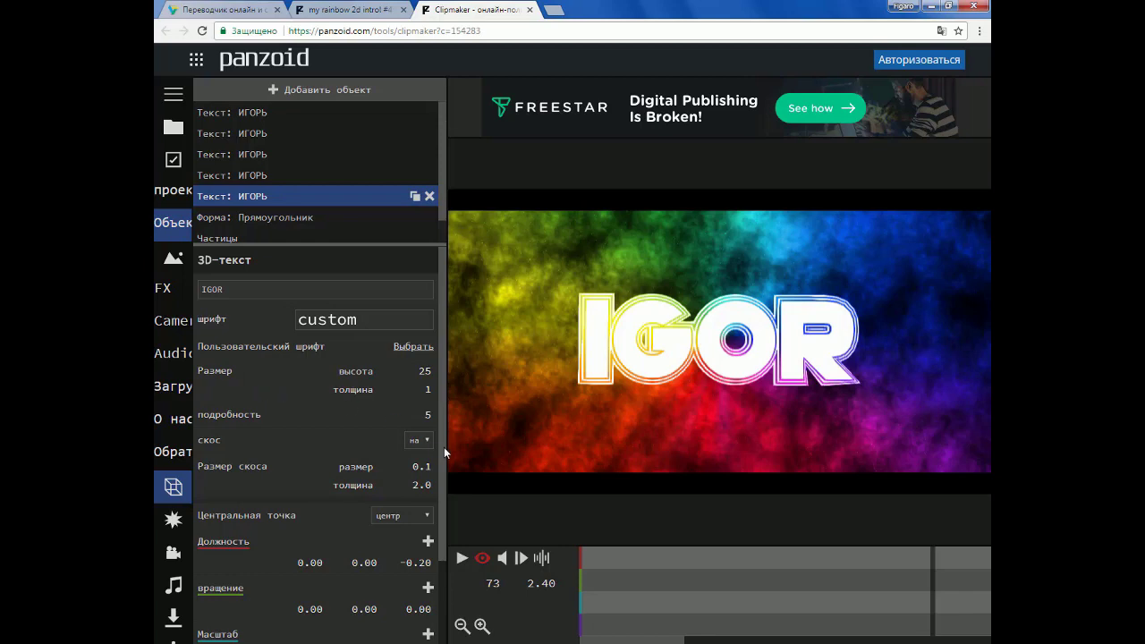
Step: Set the fifth text object's color to the red preset
scroll(444, 461, "down", 1)
scroll(444, 501, "down", 2)
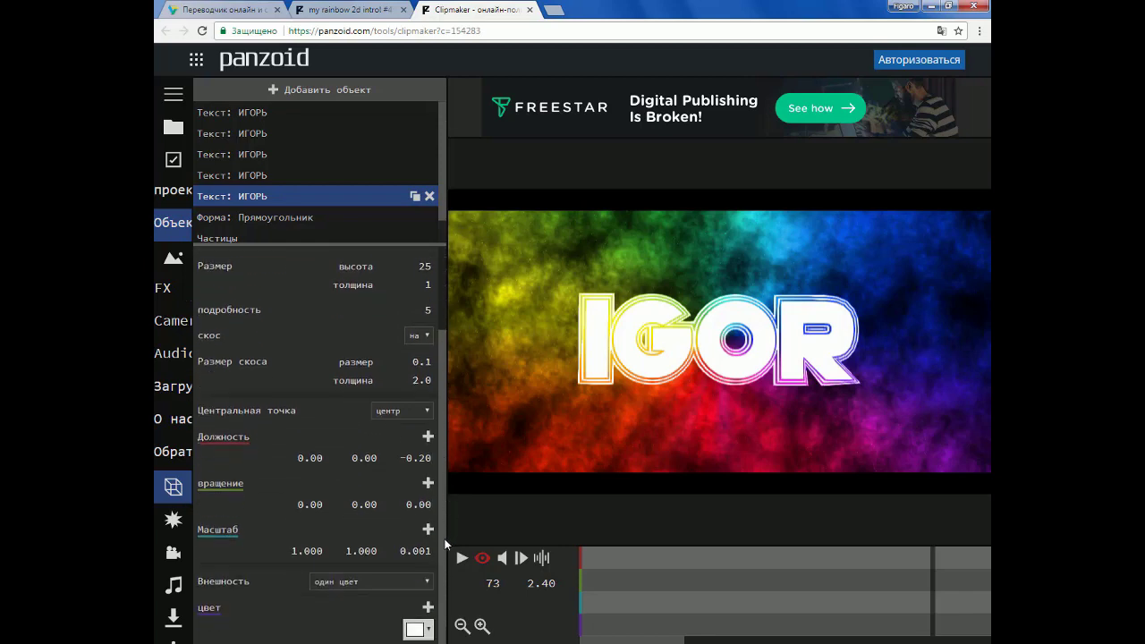
left_click(428, 633)
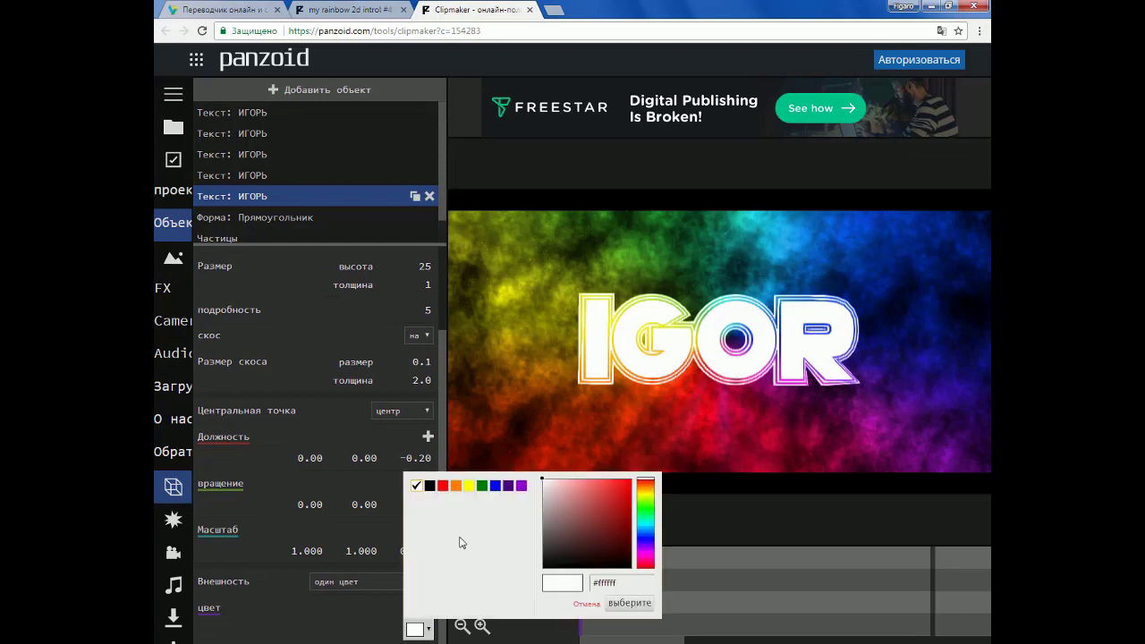
left_click(442, 486)
left_click(614, 606)
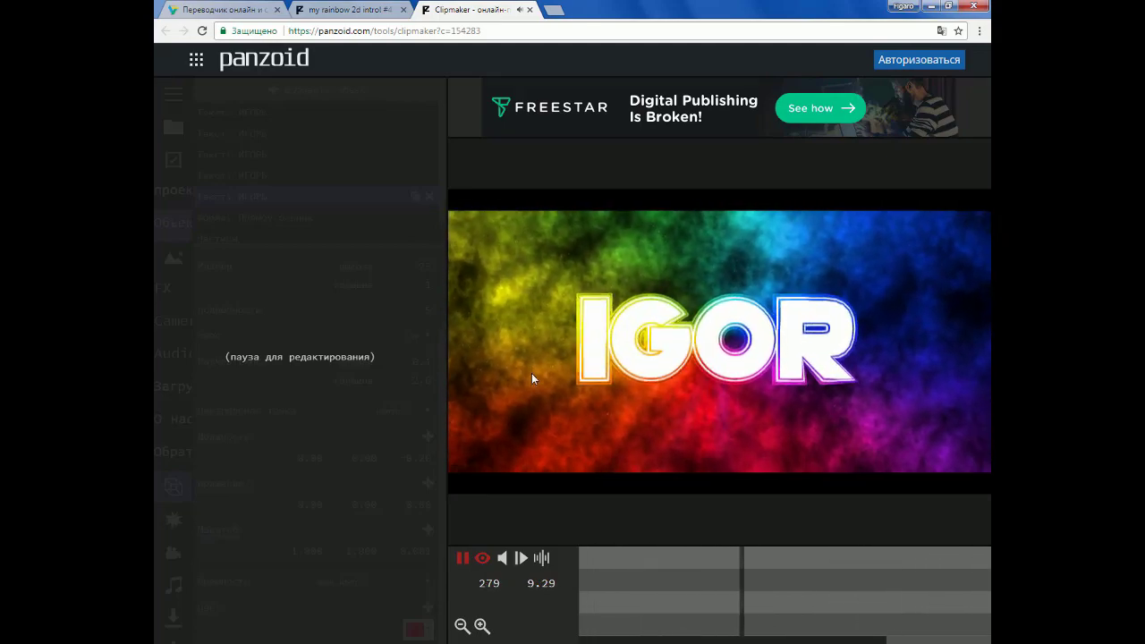
Step: Play back the edited intro in the preview and pause it to check the text
left_click(462, 558)
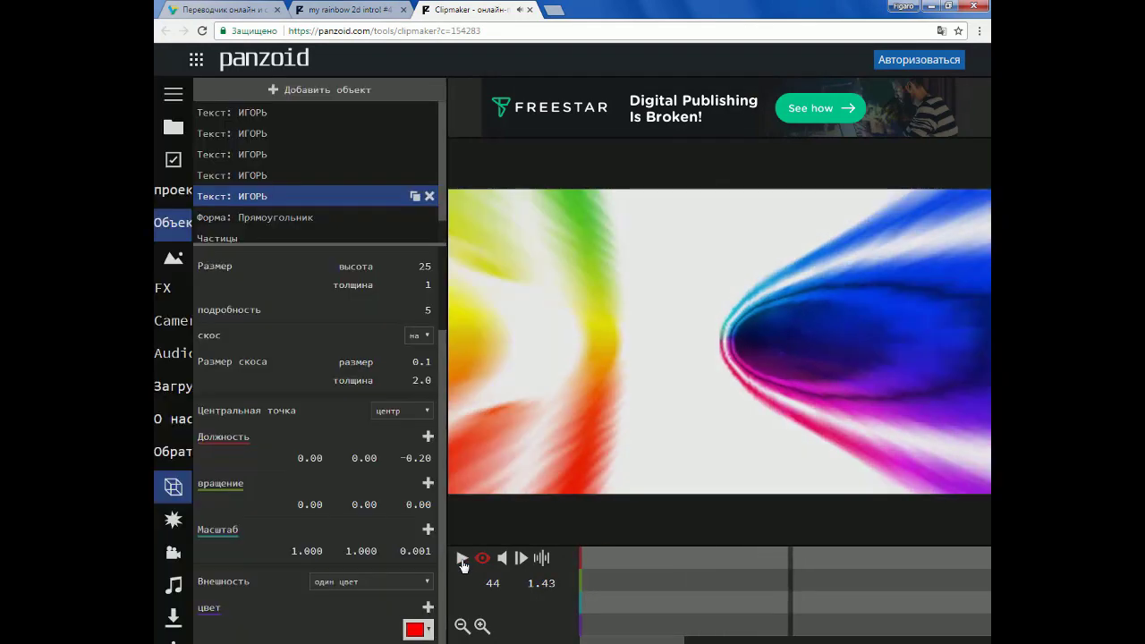
left_click(462, 558)
left_click(462, 559)
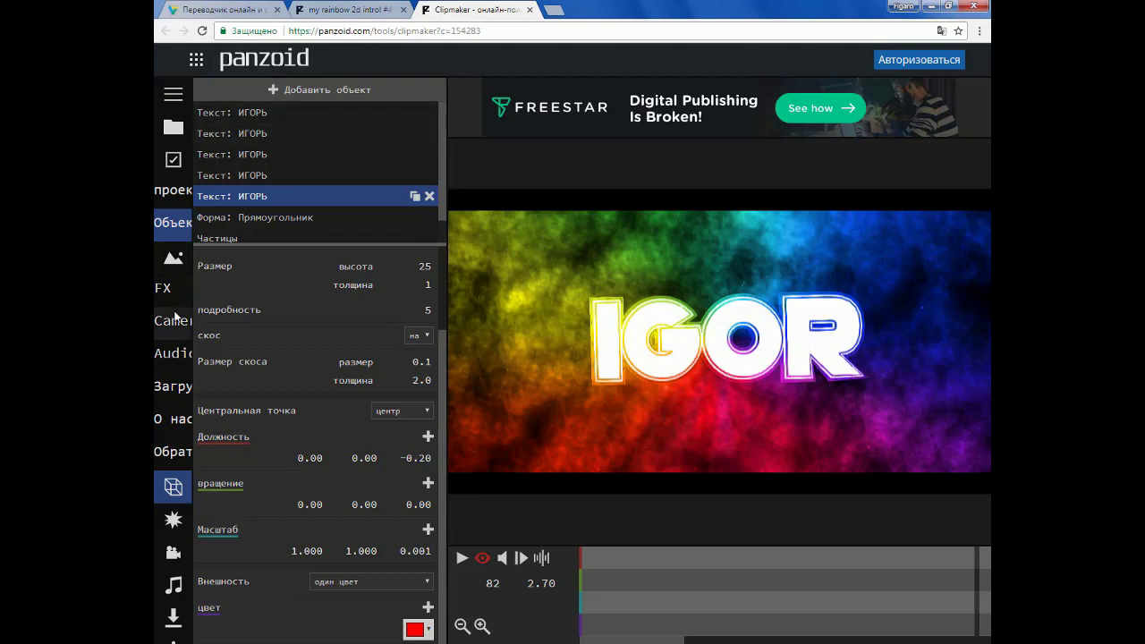
Step: Render the intro in balanced mode as an .mkv (vp8 / opus) video and download the finished file
scroll(176, 561, "down", 1)
left_click(174, 557)
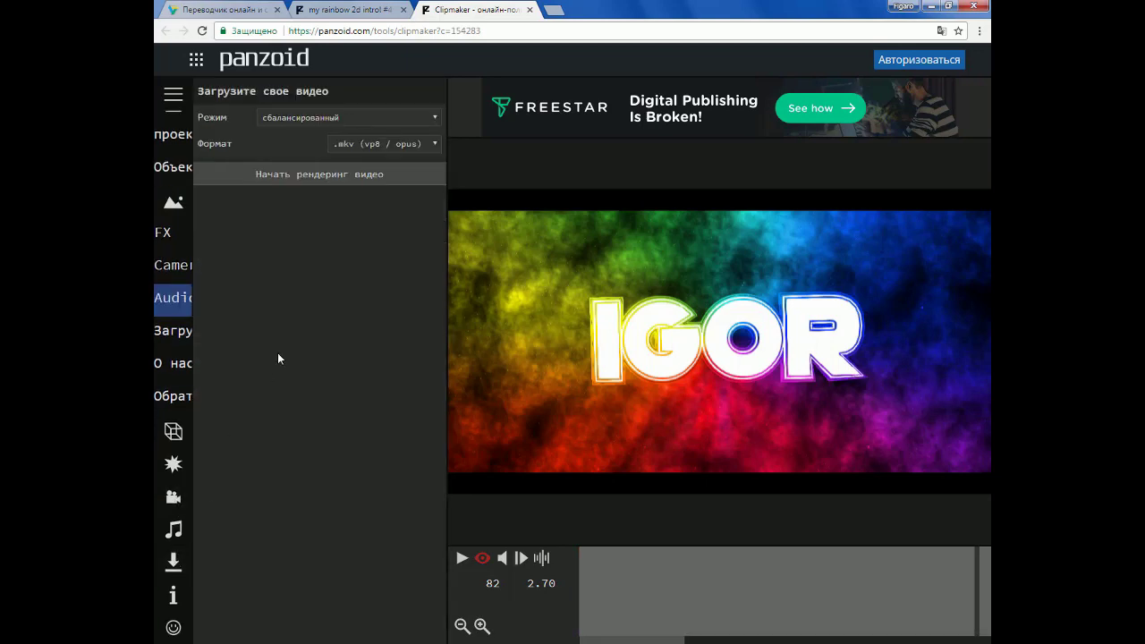
left_click(316, 175)
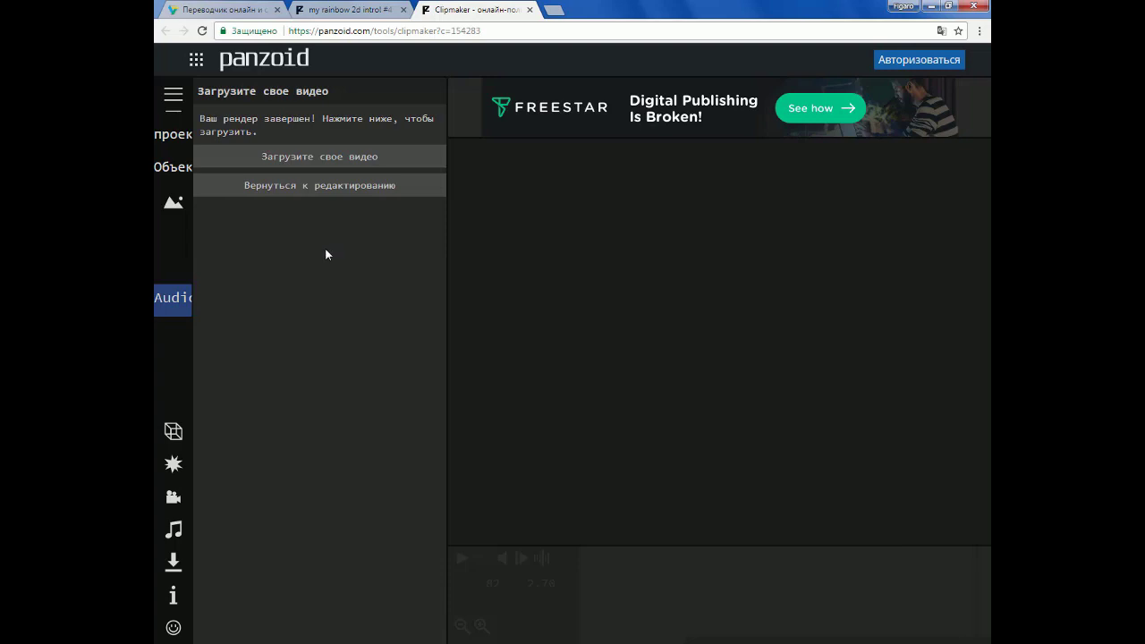
left_click(318, 161)
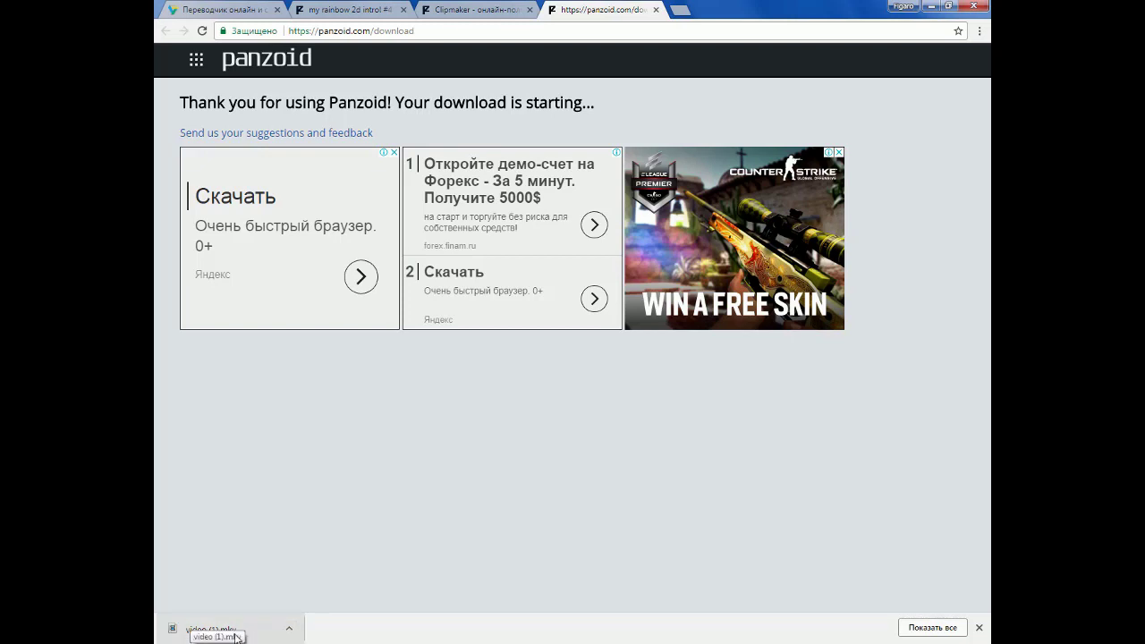
Step: Show the downloaded video (1).mkv in its folder and play it to check the finished intro
left_click(292, 627)
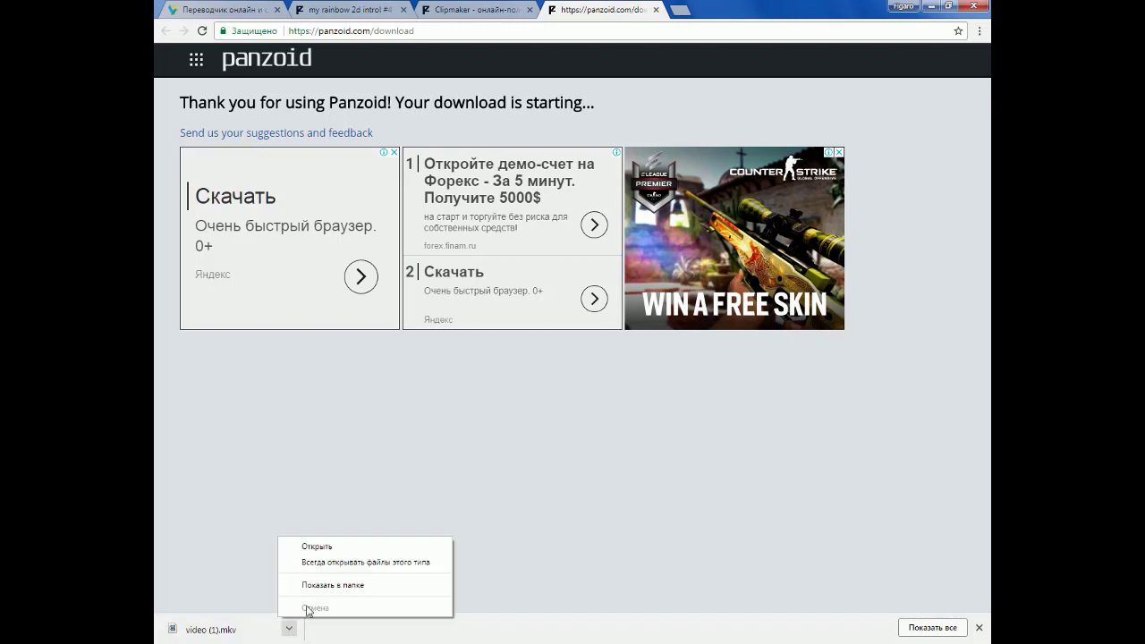
left_click(333, 585)
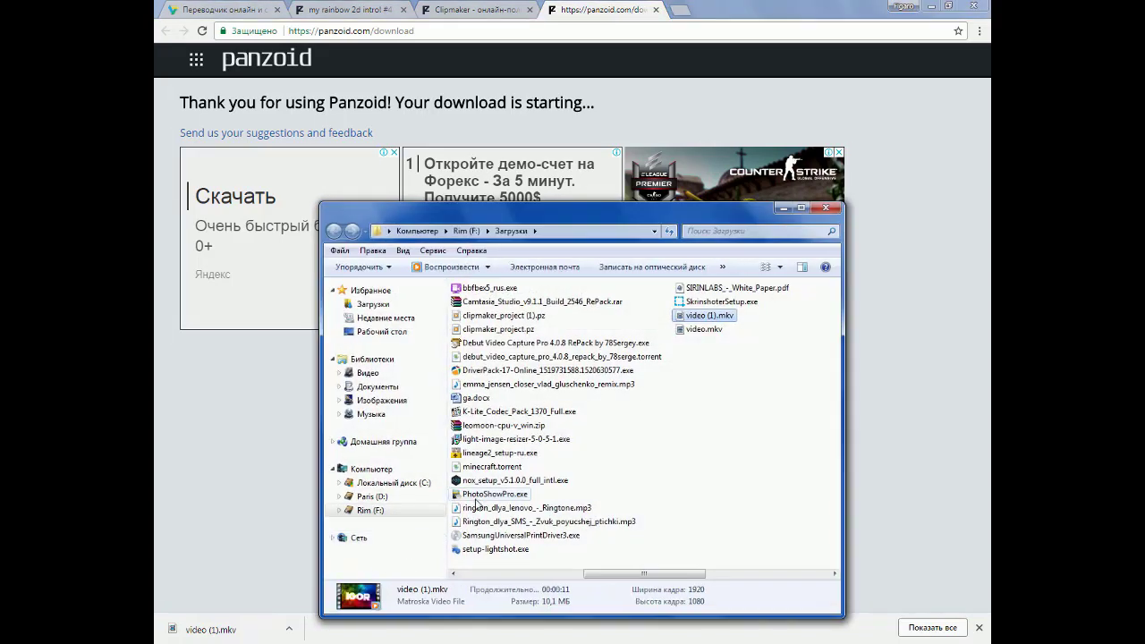
double_click(721, 318)
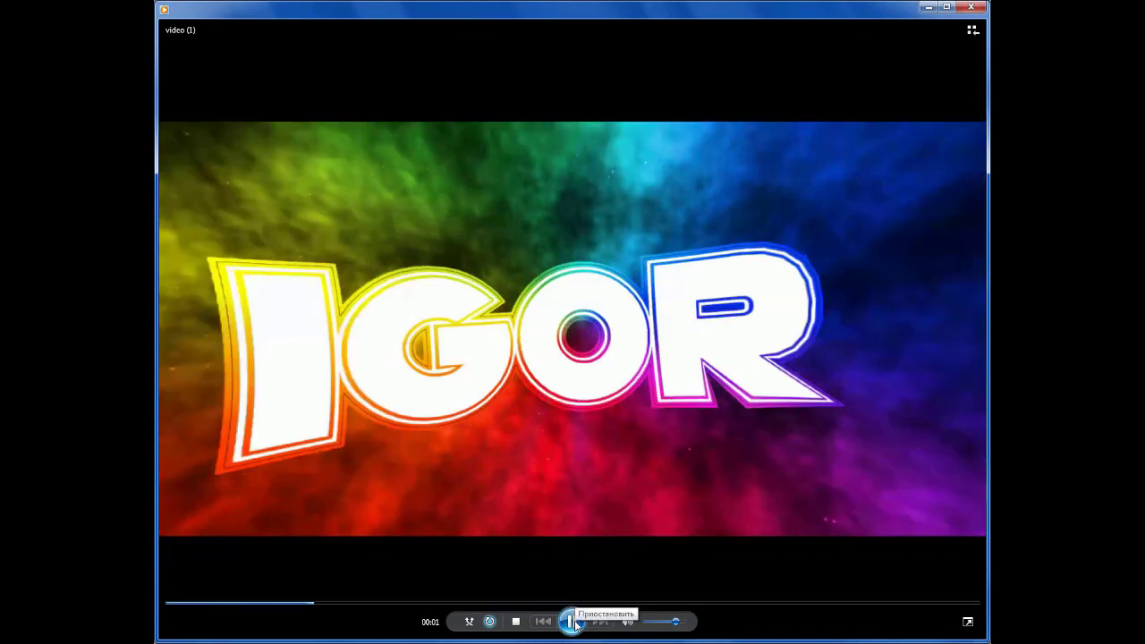
left_click(572, 621)
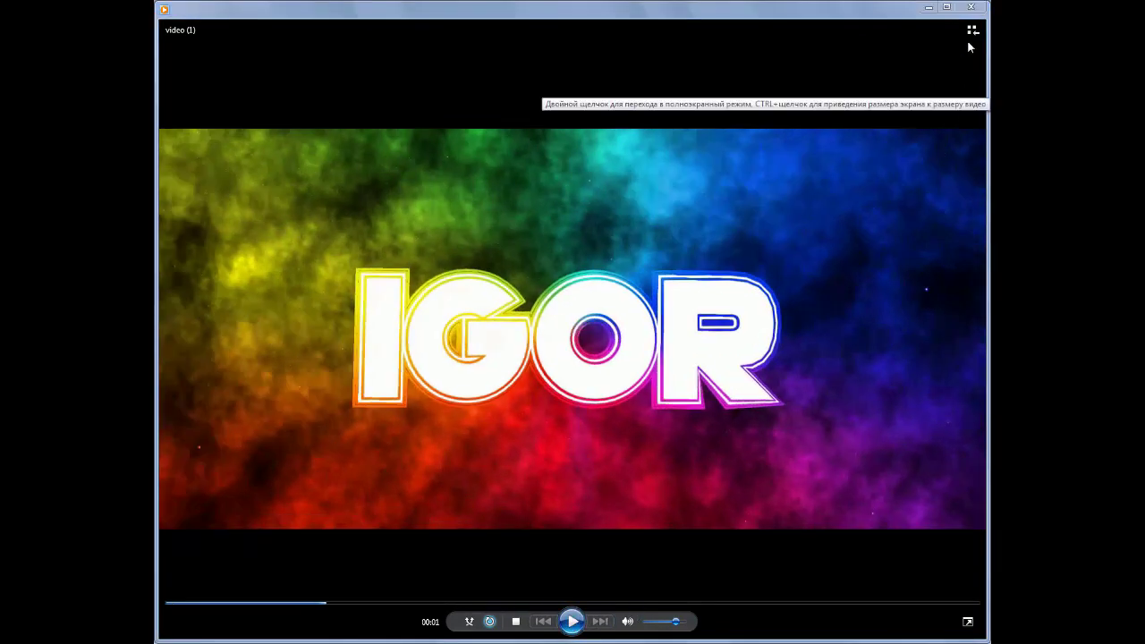
left_click(971, 8)
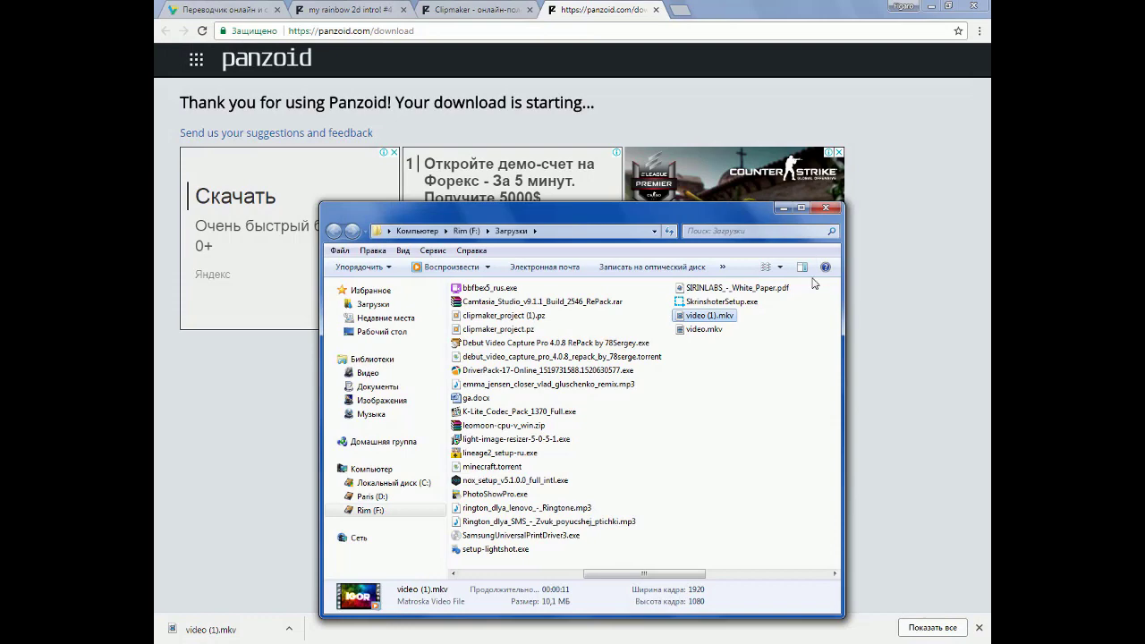
left_click(783, 212)
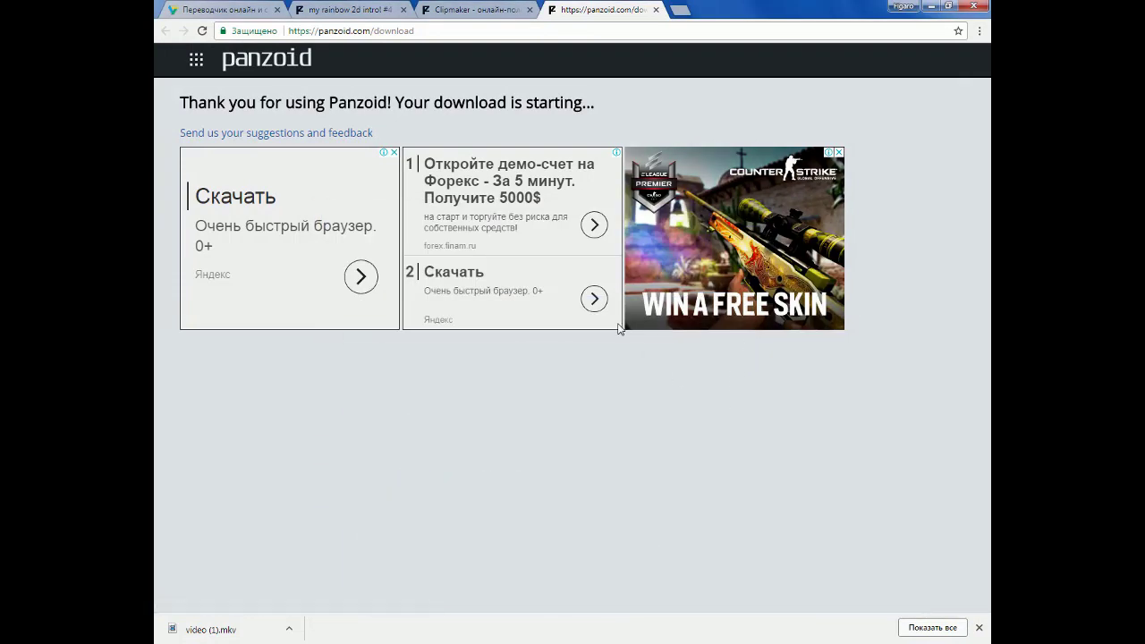
Step: Close the download page and the Clipmaker project, confirming leaving without saving changes
left_click(657, 10)
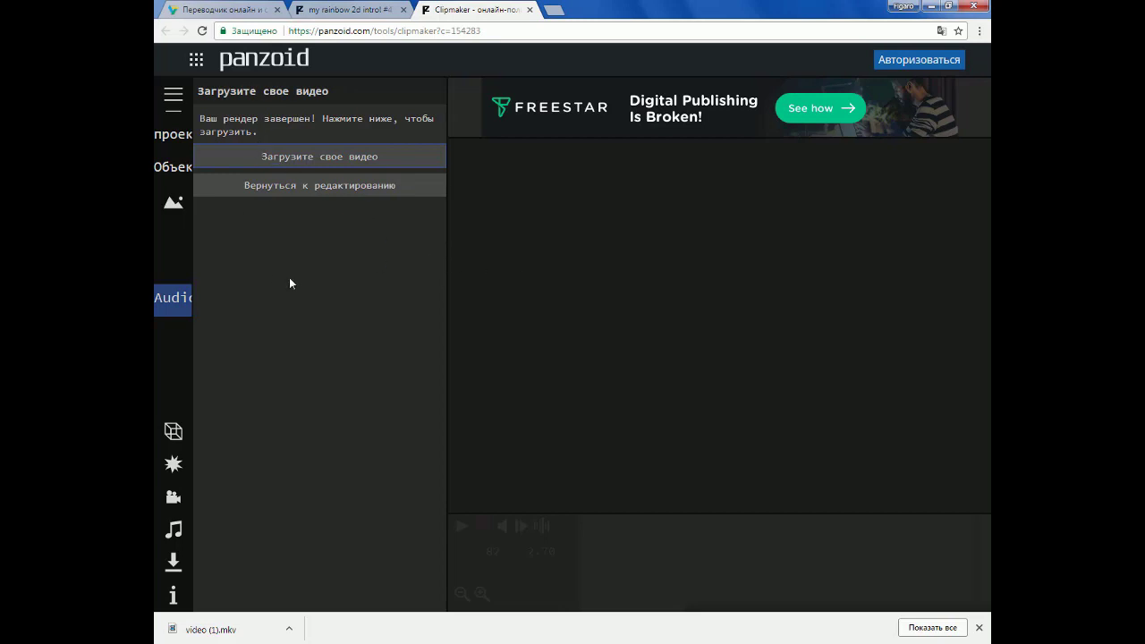
left_click(531, 10)
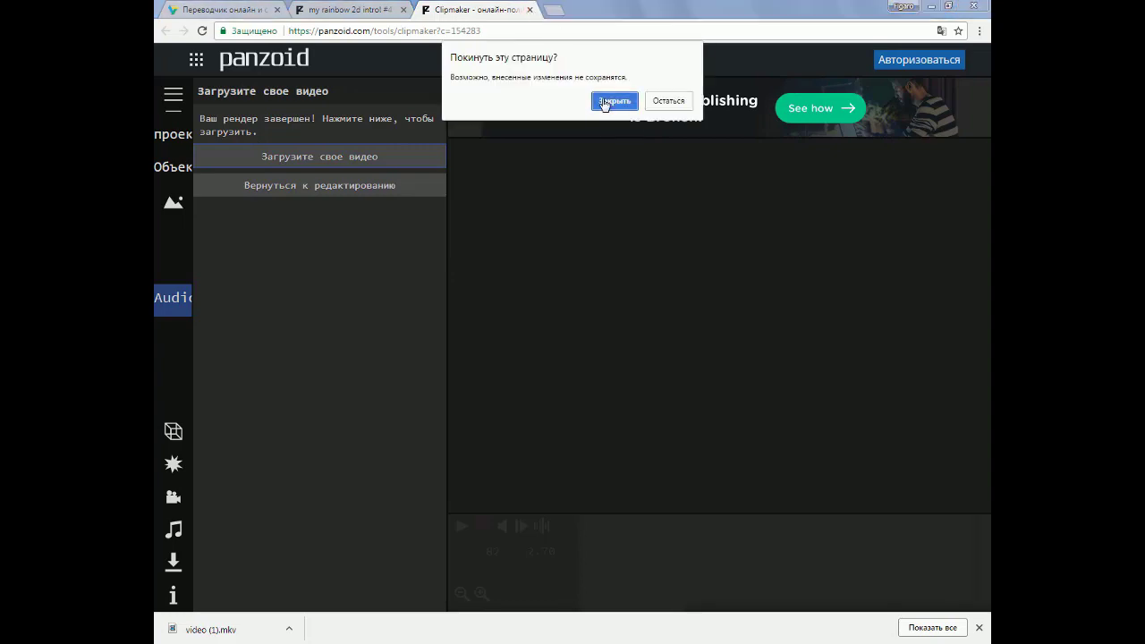
left_click(614, 102)
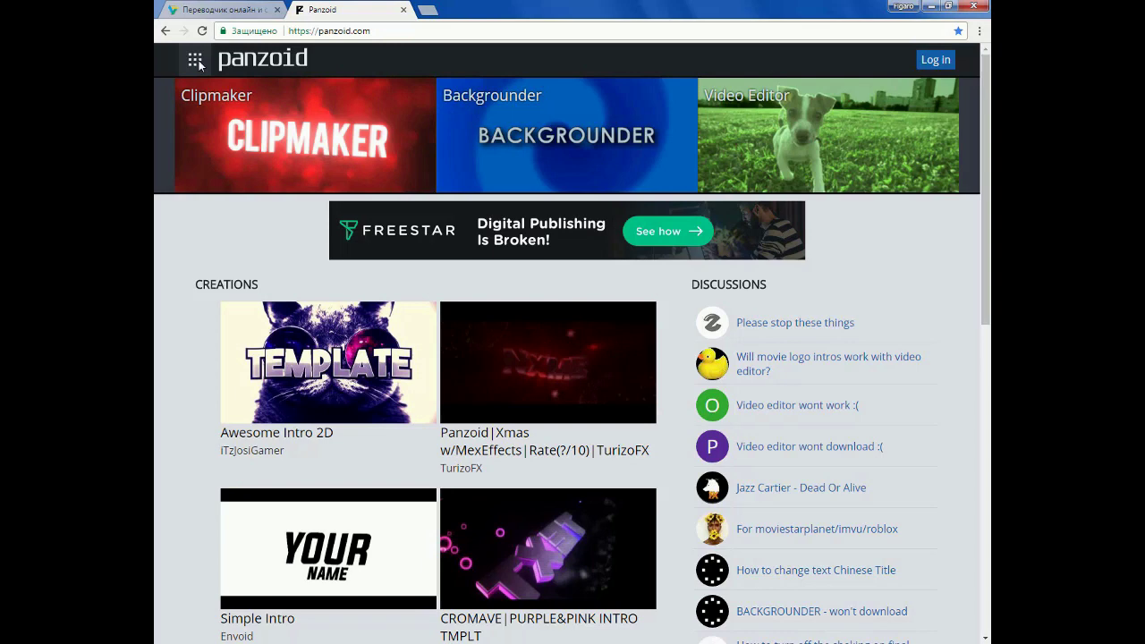
Step: Open Panzoid's Backgrounder tool and look through its sample projects
left_click(198, 62)
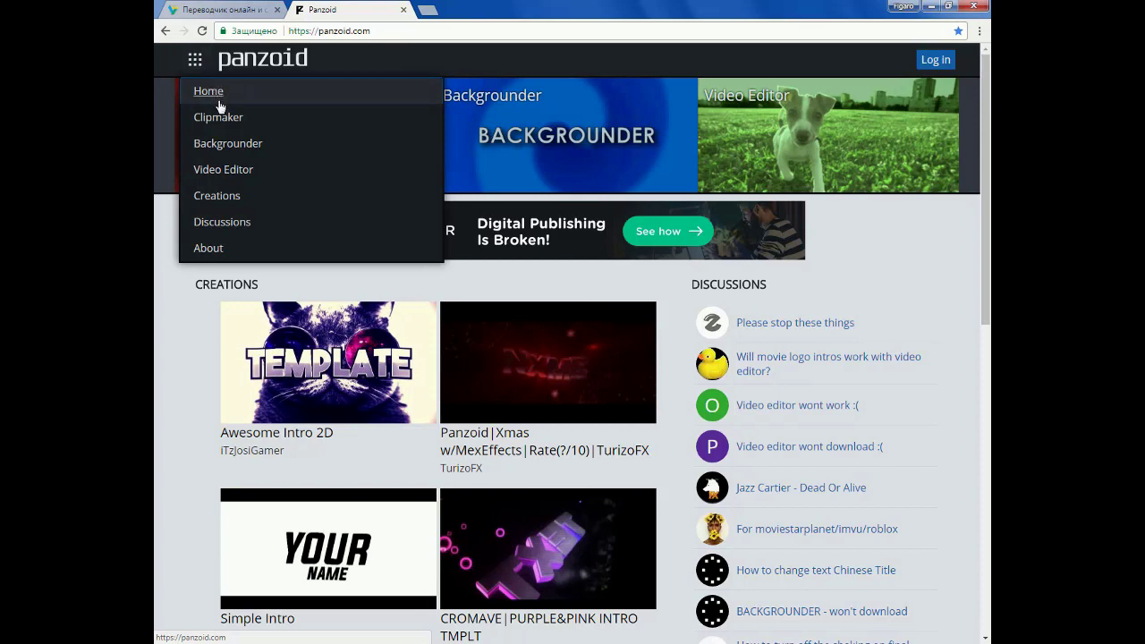
left_click(222, 148)
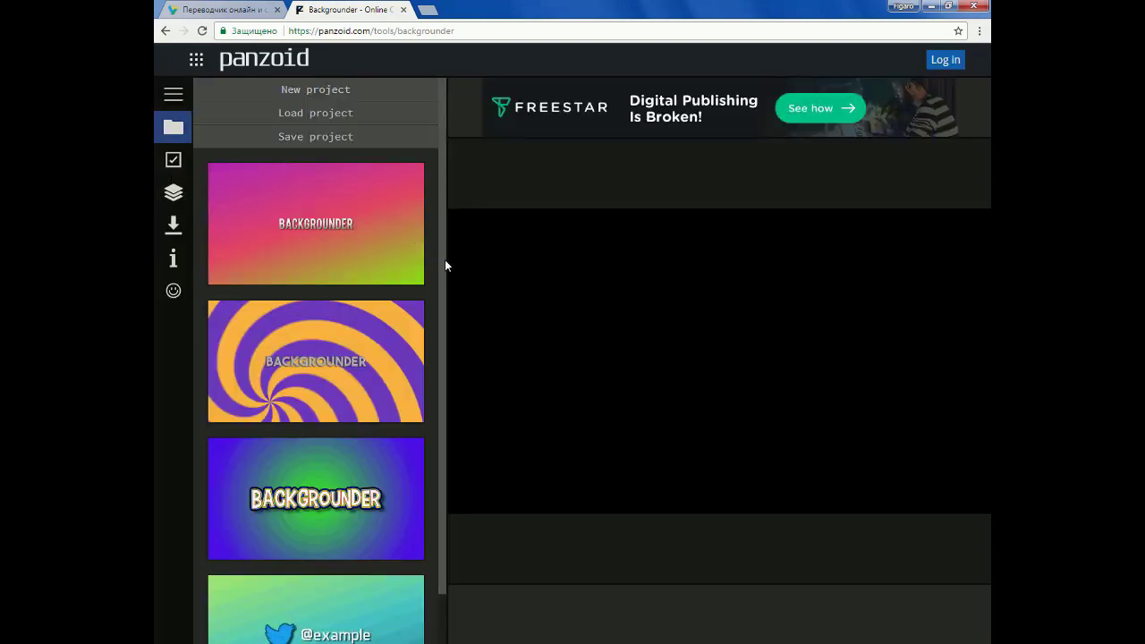
scroll(443, 265, "down", 1)
scroll(437, 289, "up", 1)
scroll(441, 389, "down", 1)
scroll(445, 439, "up", 1)
Step: Bring up the layer types available for a new Backgrounder layer and translate the page into Russian
left_click(174, 194)
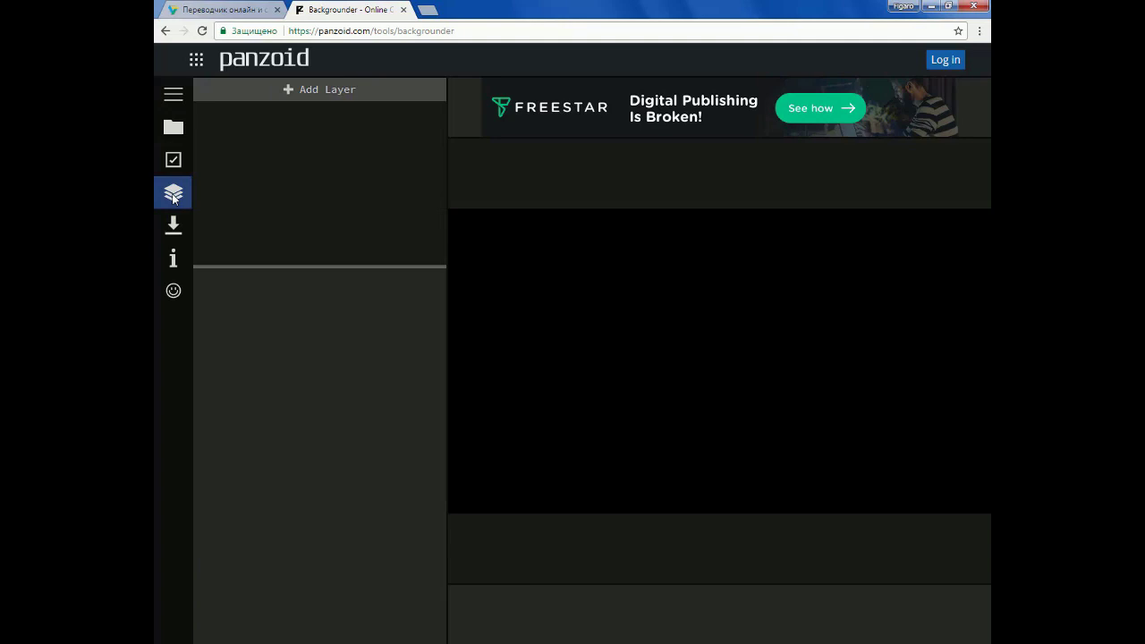
left_click(328, 91)
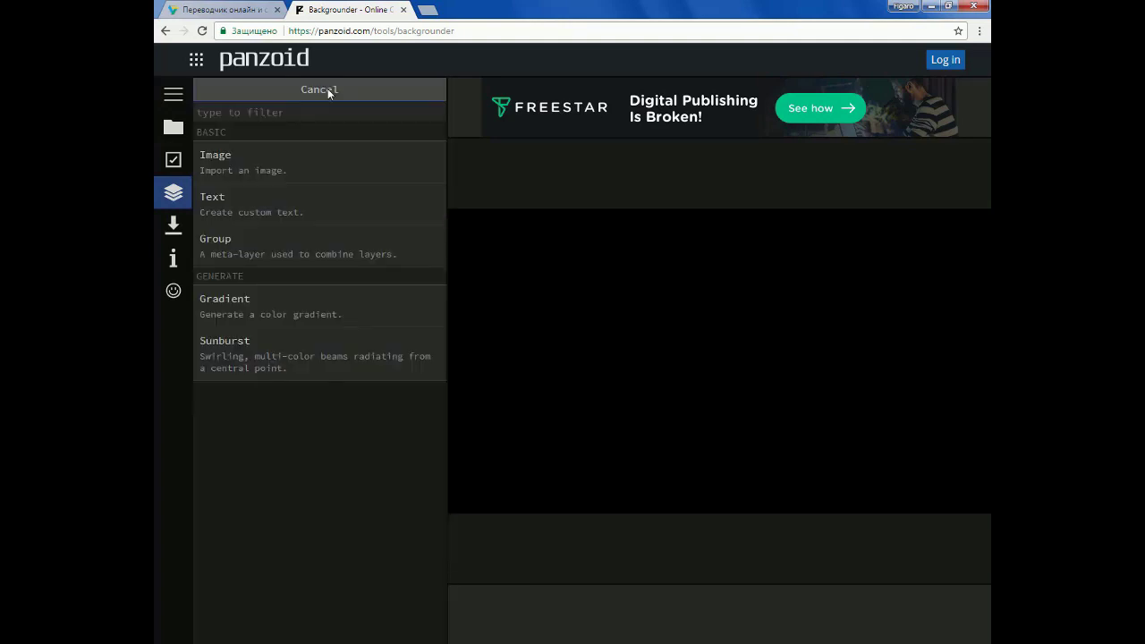
right_click(227, 152)
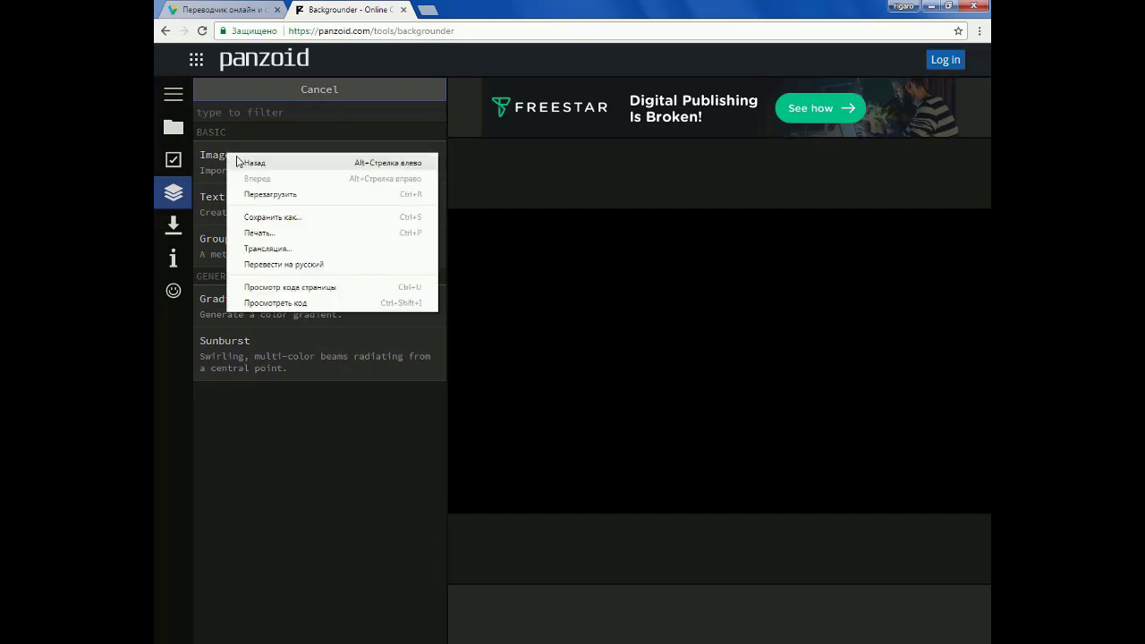
left_click(313, 264)
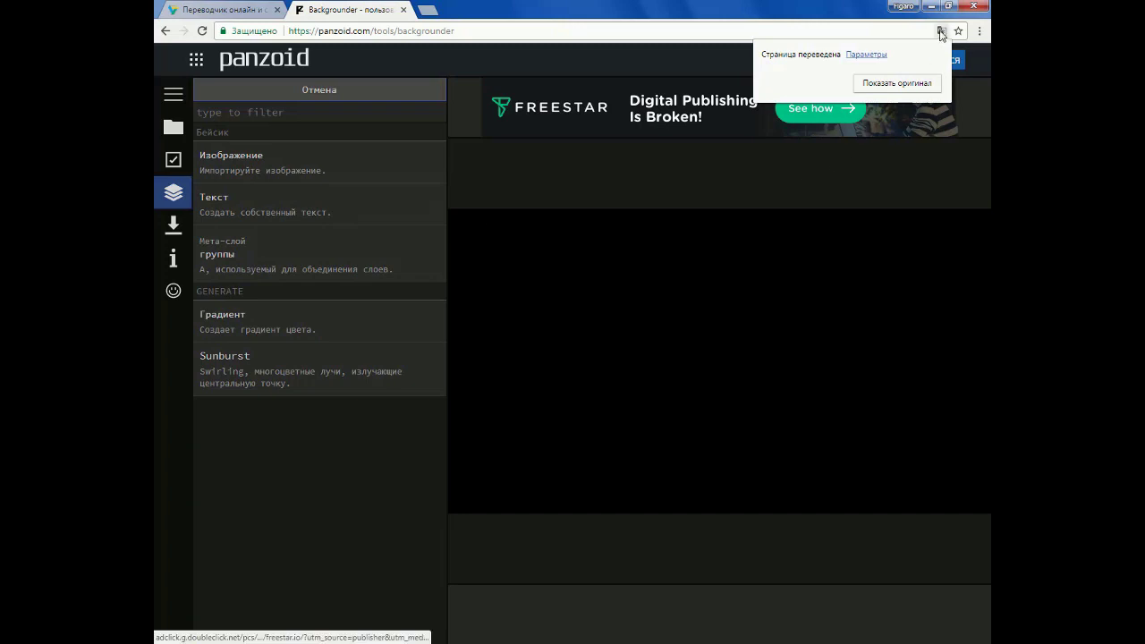
Step: Add an image layer using cvet_spektr_polosy_vertikal_51912_2560x1080.jpg from the desktop
left_click(251, 154)
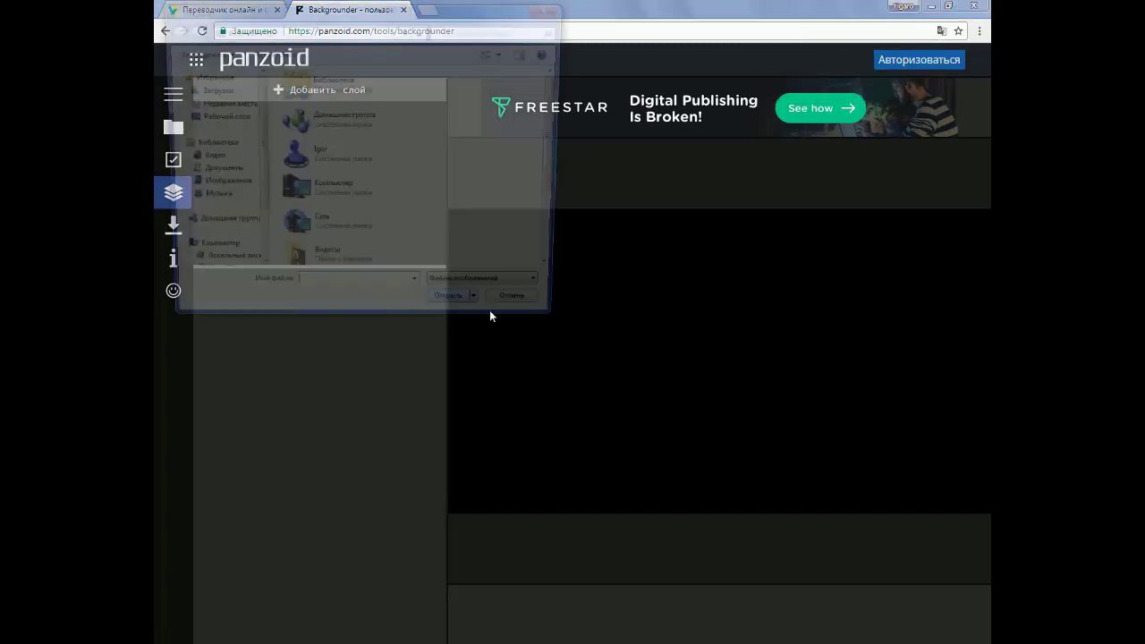
left_click_drag(563, 196, 563, 260)
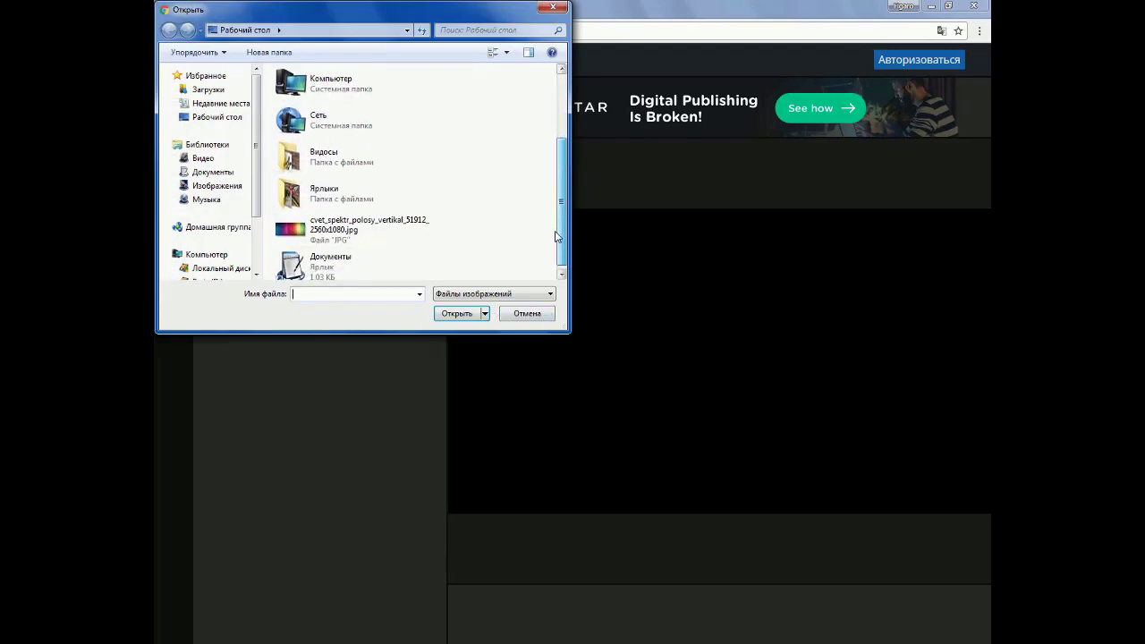
left_click(351, 228)
left_click(458, 313)
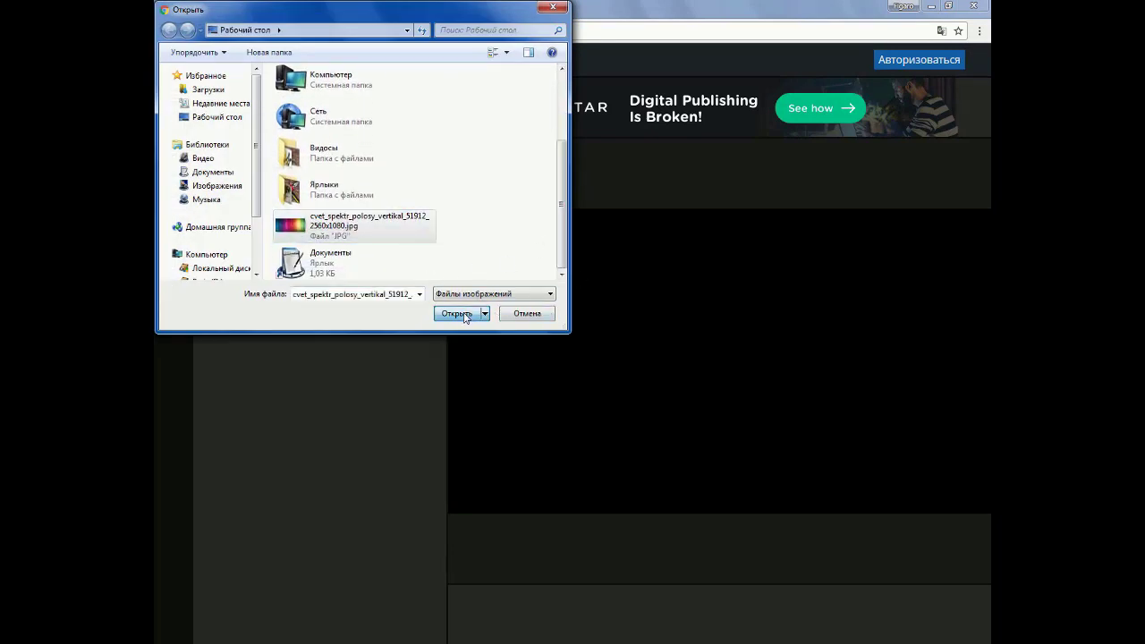